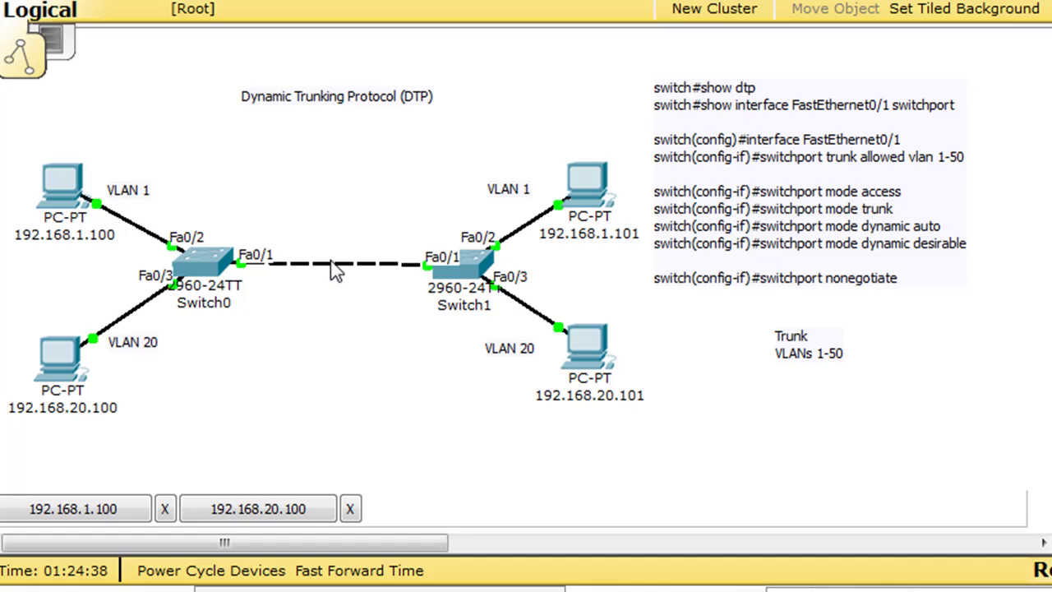
Review the existing ping results in the command prompts of PCs 192.168.1.100 and 192.168.20.100.
left_click(74, 194)
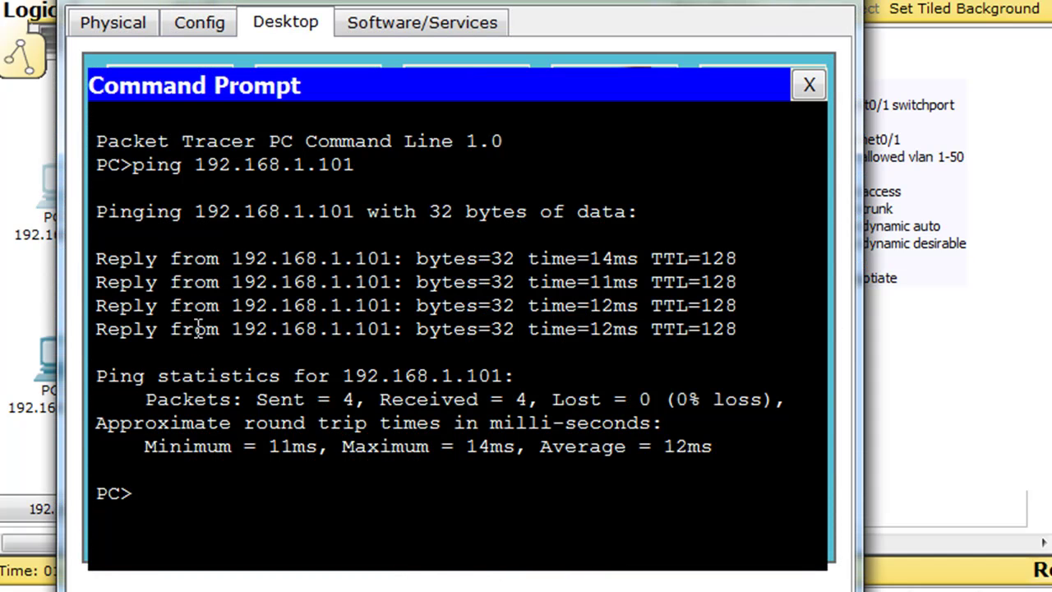
left_click_drag(387, 4, 840, 0)
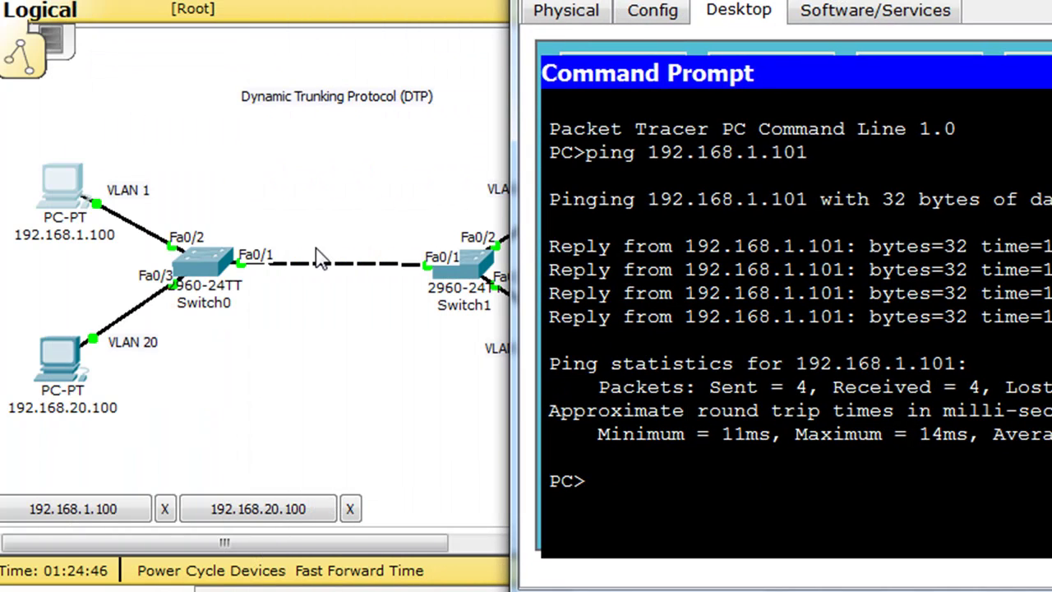
left_click_drag(900, 3, 503, 8)
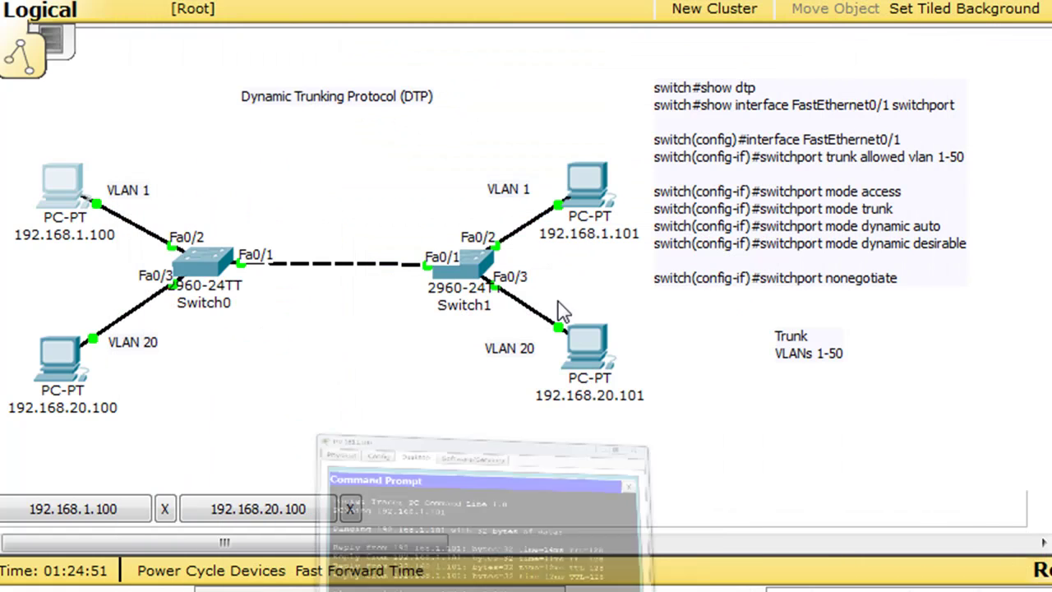
left_click(814, 0)
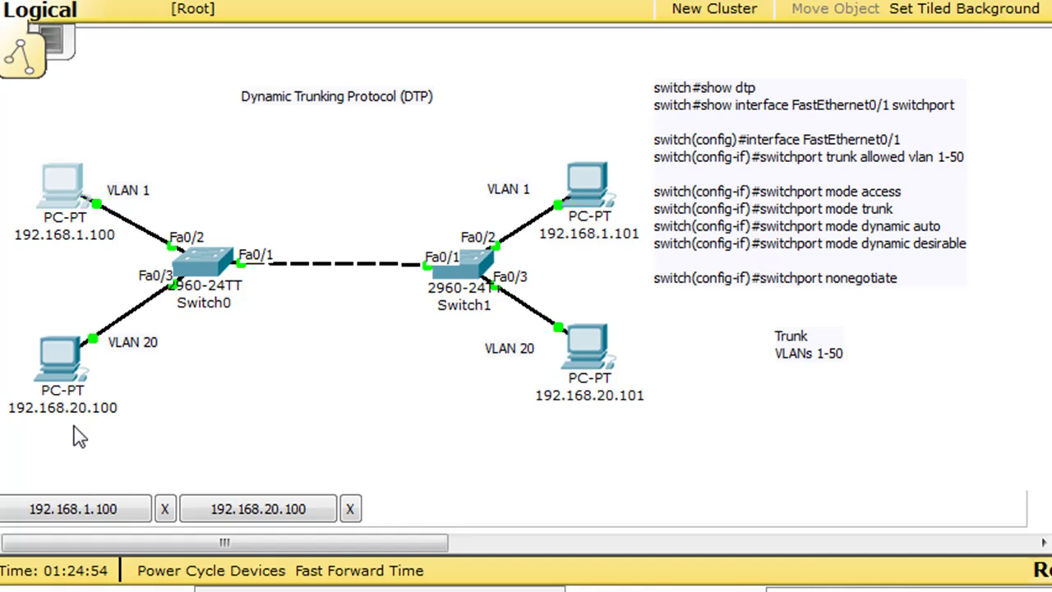
left_click(61, 348)
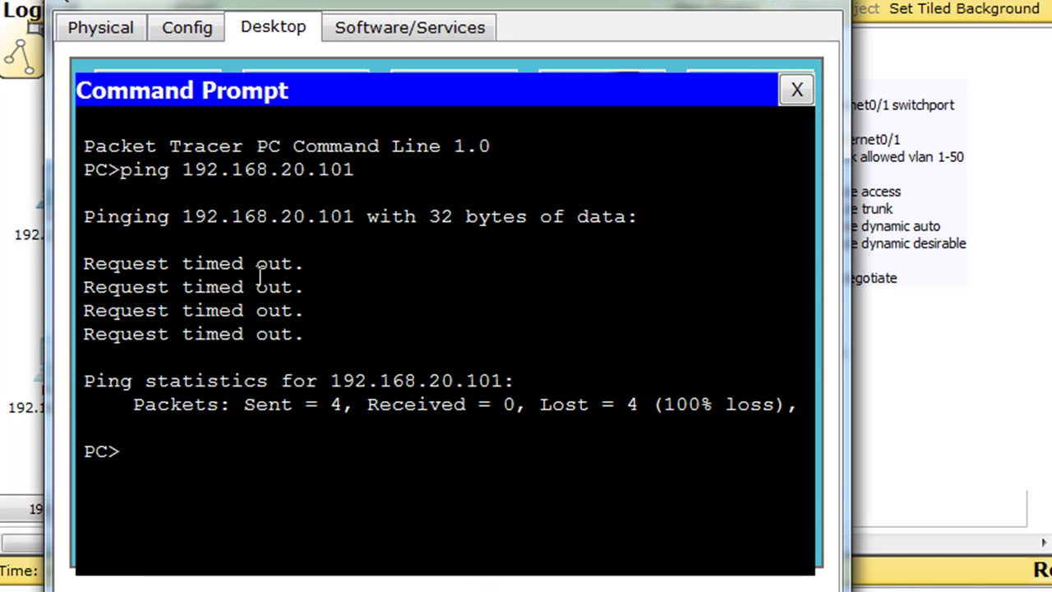
left_click(739, 7)
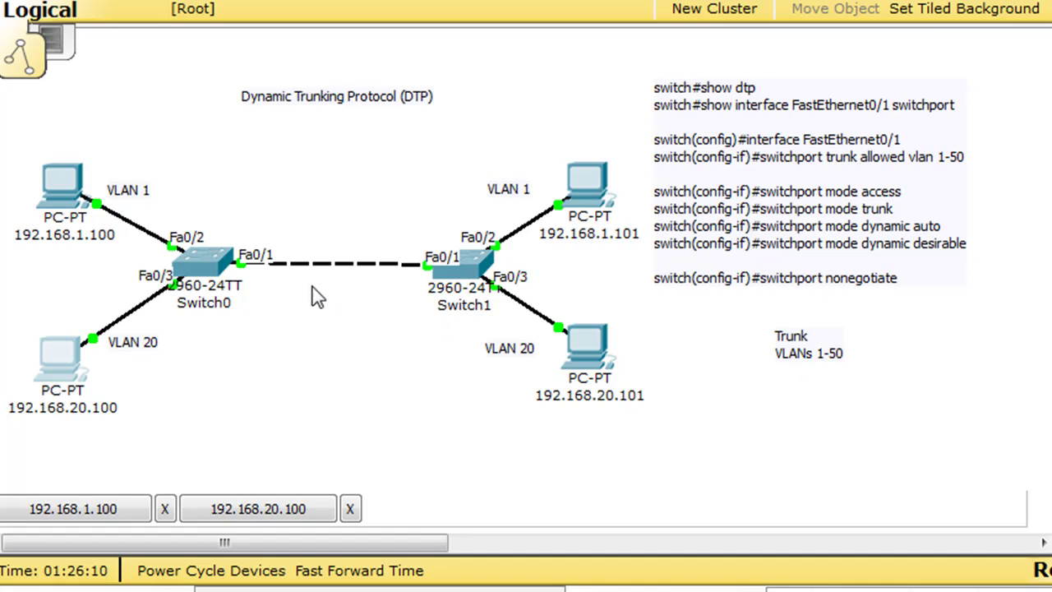
Move the "Trunk VLANs 1-50" note to just above the link between Switch0 and Switch1.
left_click(795, 360)
left_click_drag(796, 362, 326, 256)
left_click(329, 347)
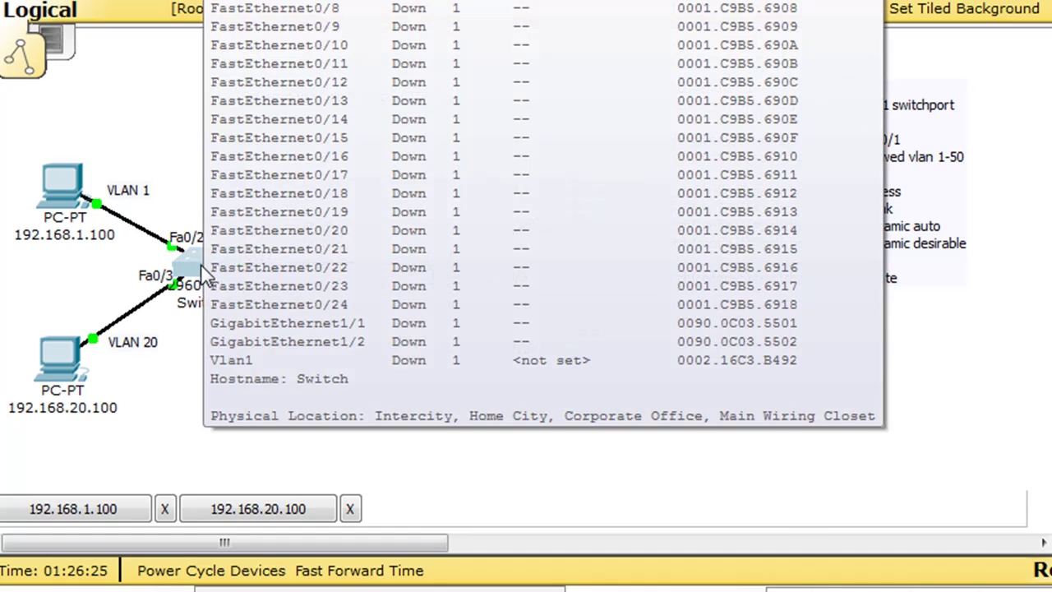
Open Switch0's command line, enter privileged mode with en, and run show dtp.
left_click(200, 265)
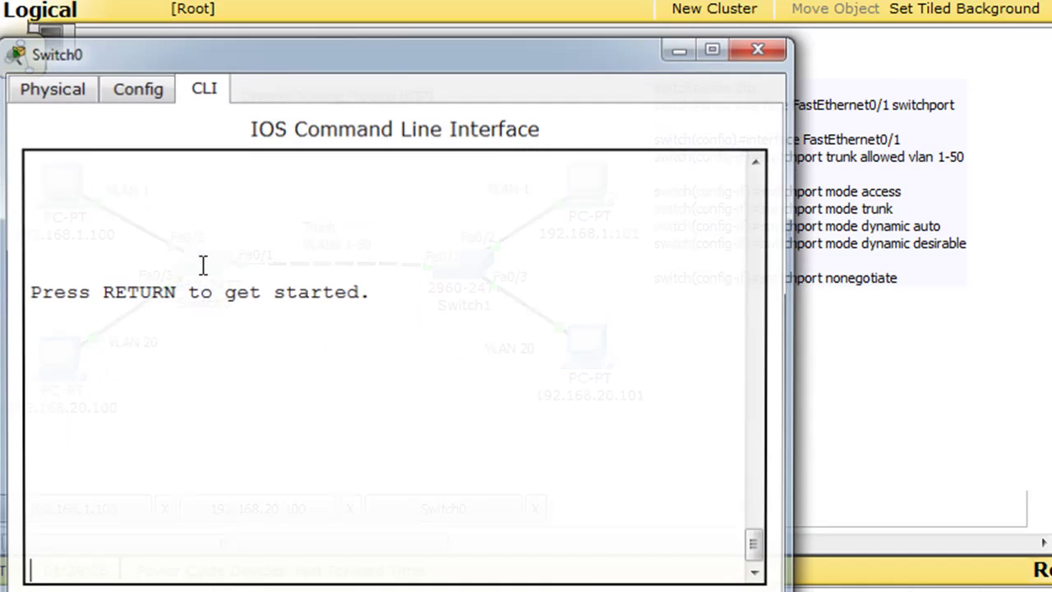
left_click_drag(337, 51, 435, 0)
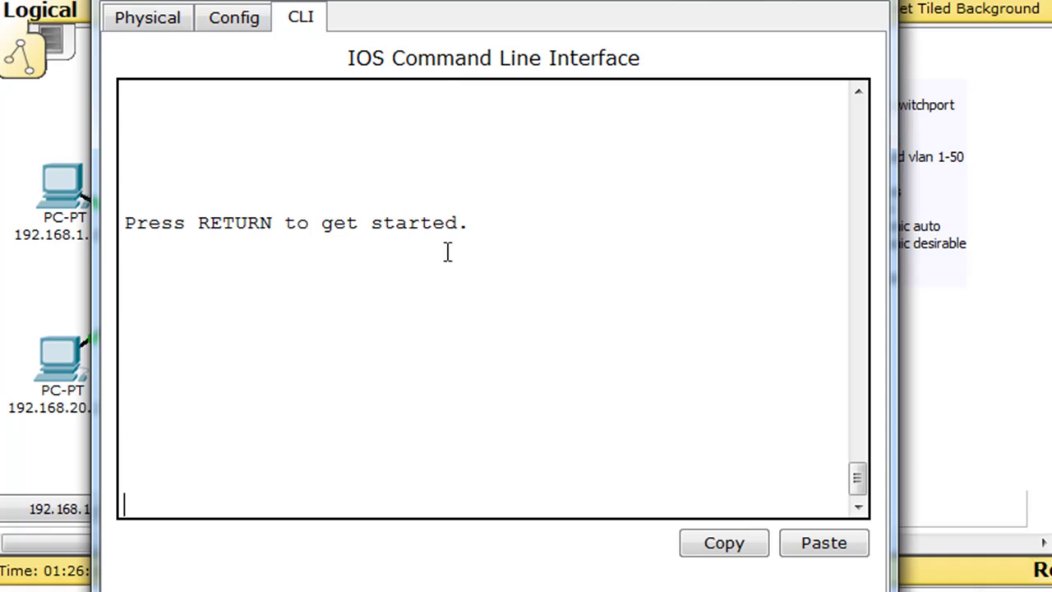
key("Return")
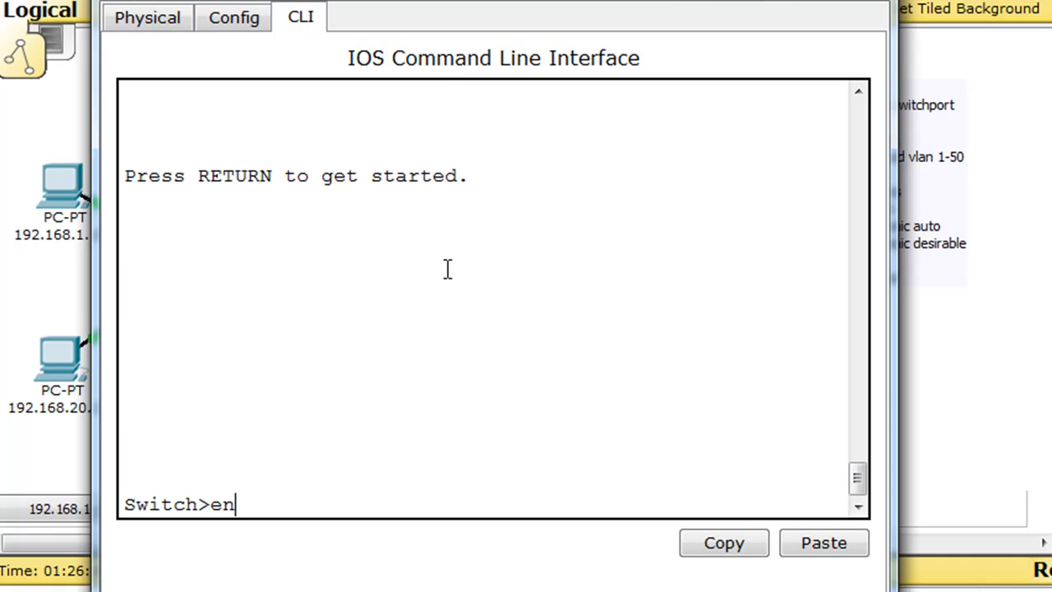
type("n")
key("Return")
type("show ")
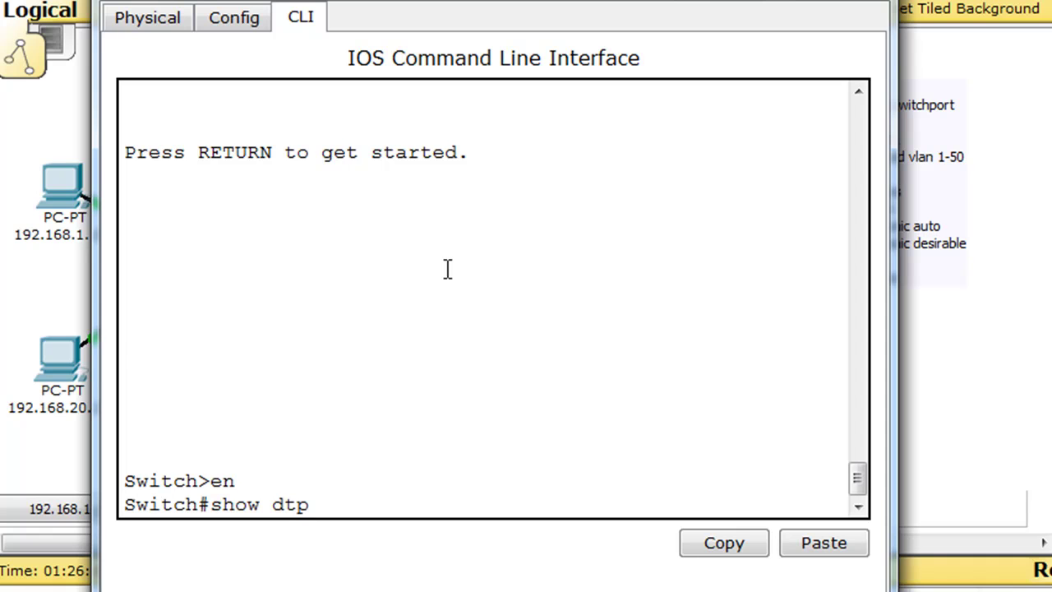
type("dtp")
key("Return")
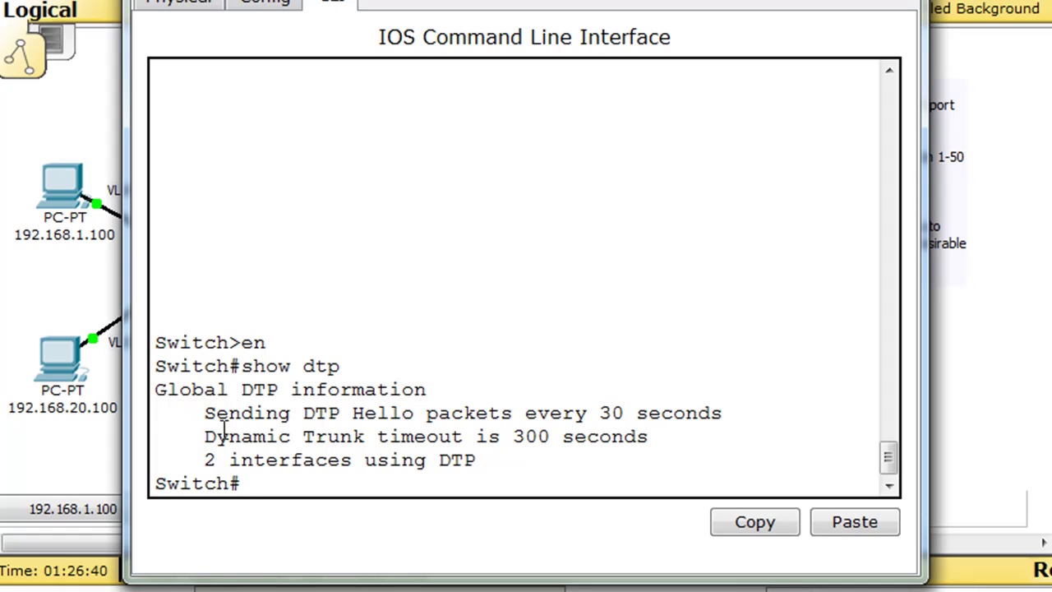
Examine the DTP hello interval and dynamic trunk timeout in the output, and close the Switch0 window.
left_click_drag(202, 413, 755, 419)
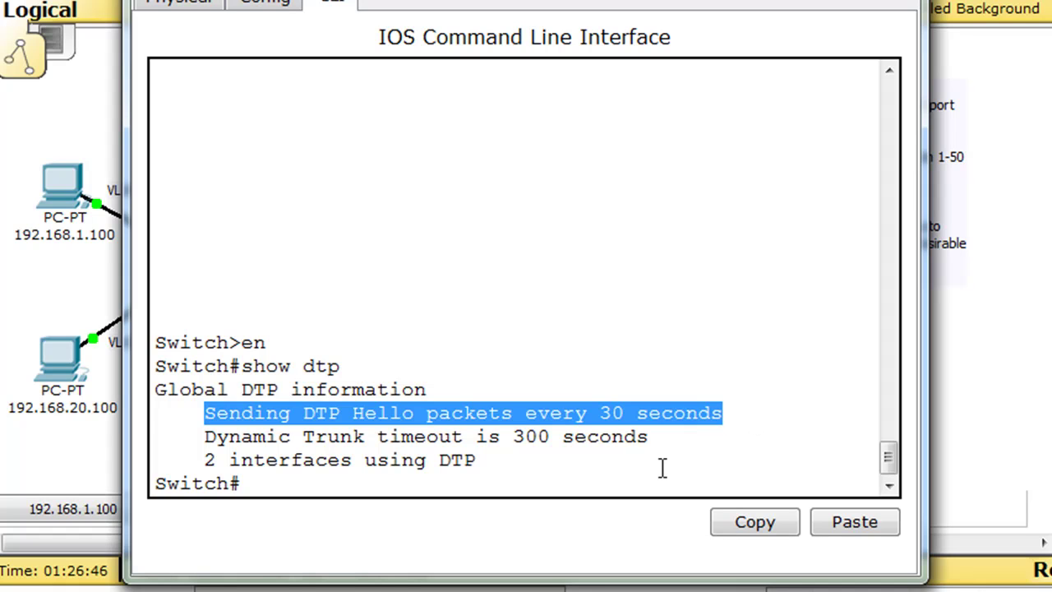
left_click(477, 460)
left_click_drag(512, 436, 601, 436)
left_click(600, 475)
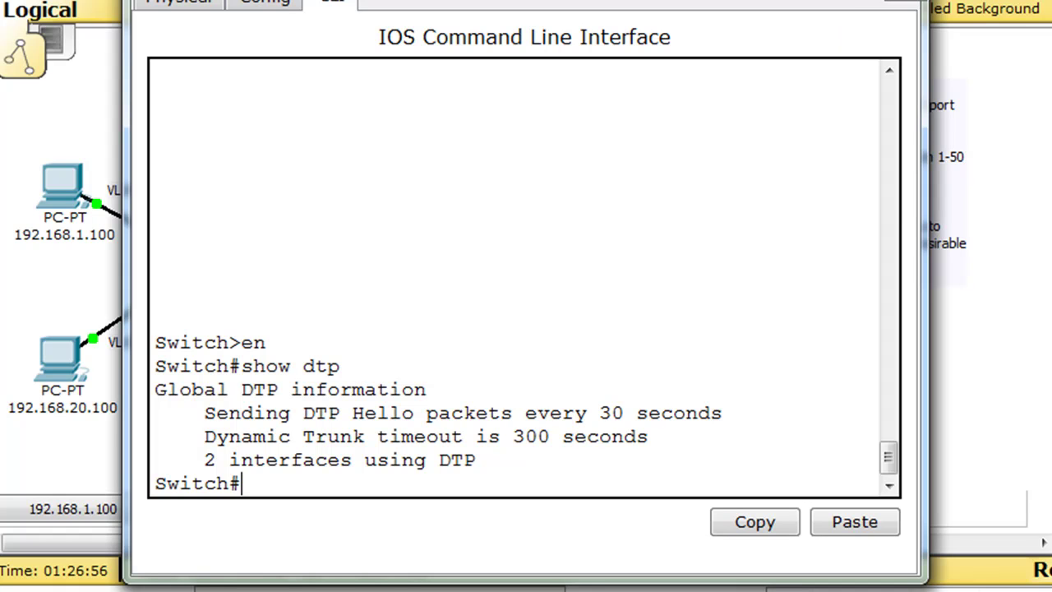
left_click(907, 1)
mouse_move(246, 284)
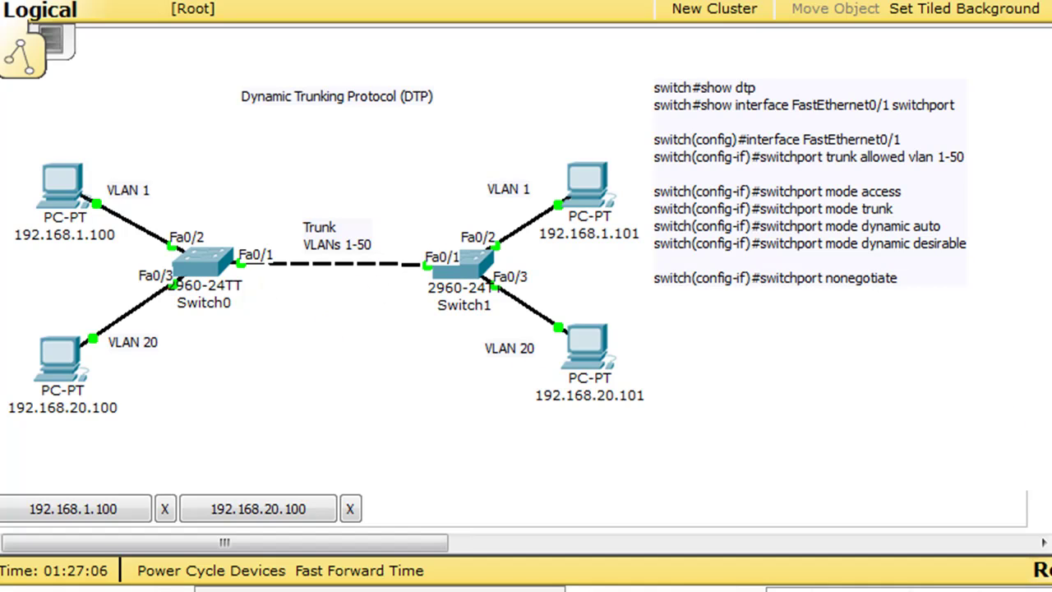
Add a note below the command list with the lines access, trunk, dynamic auto and dynamic desirable.
left_click(727, 355)
type("access")
key("Return")
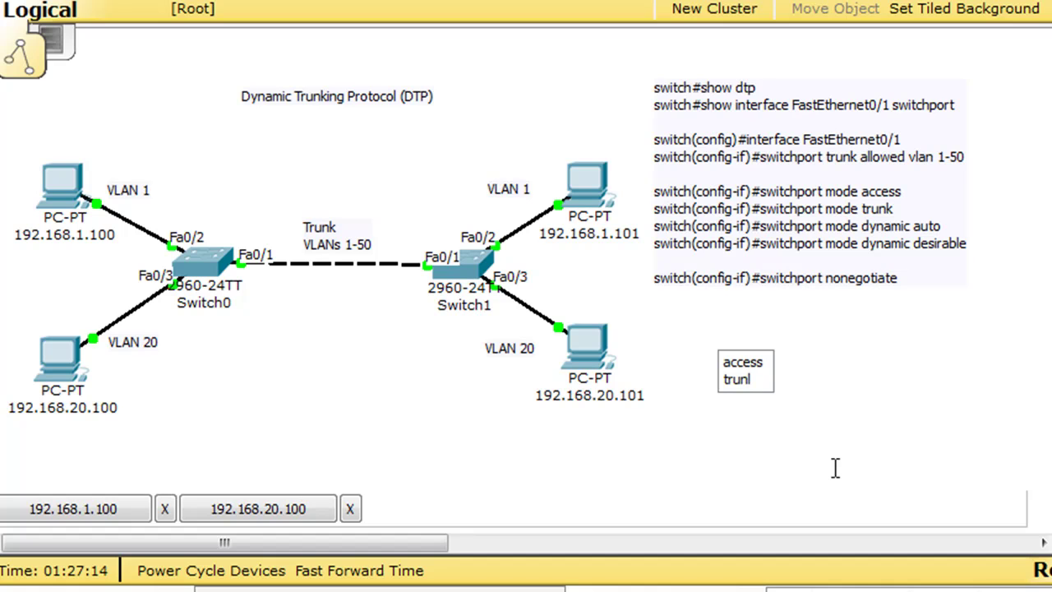
type("trunk")
key("Return")
type("dynamic")
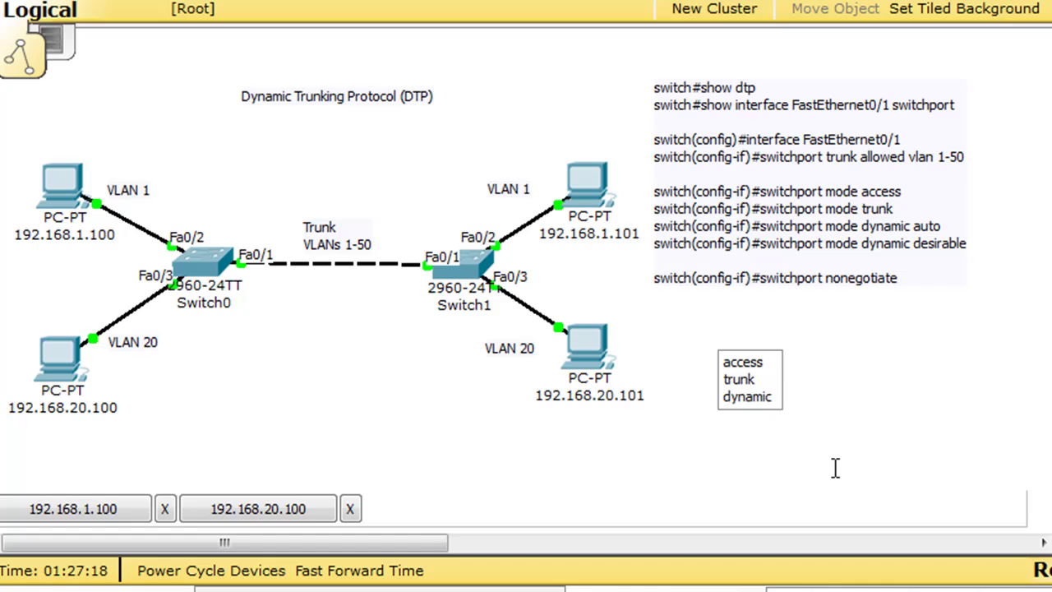
type(" auto")
key("Return")
type("dynamioc")
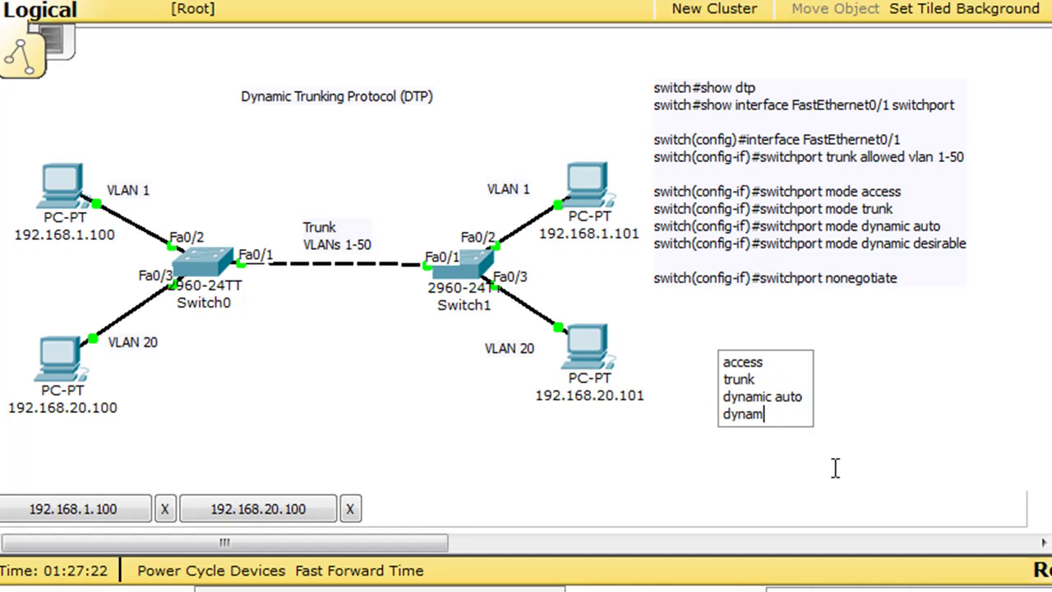
type("c desirable")
left_click(795, 479)
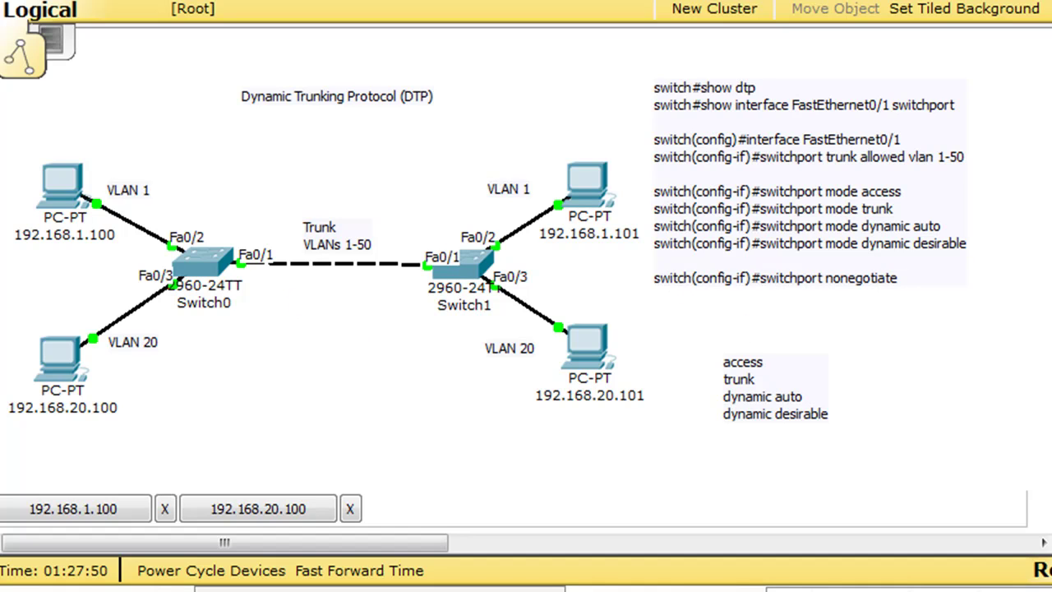
Add a separate note reading "access" beside the list of switchport modes and adjust its position.
left_click(881, 380)
type("access")
left_click(904, 497)
mouse_move(900, 386)
left_mouse_down()
mouse_move(914, 386)
mouse_move(908, 381)
left_mouse_up()
left_click(933, 462)
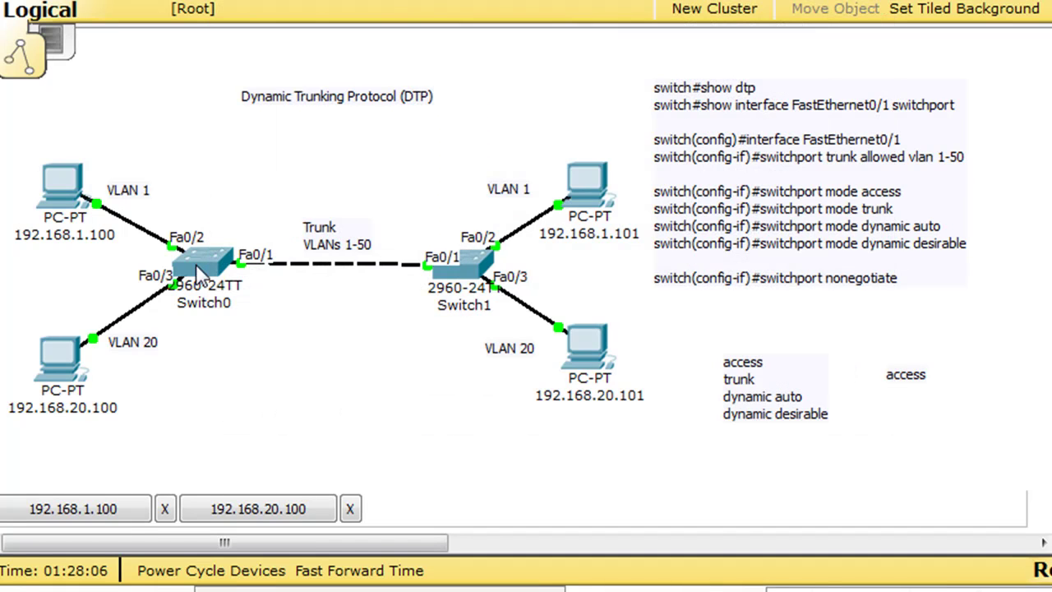
Reopen Switch0's command line and run show int fa0/1 switchport.
left_click(197, 263)
left_click_drag(197, 0, 549, 0)
type("show int")
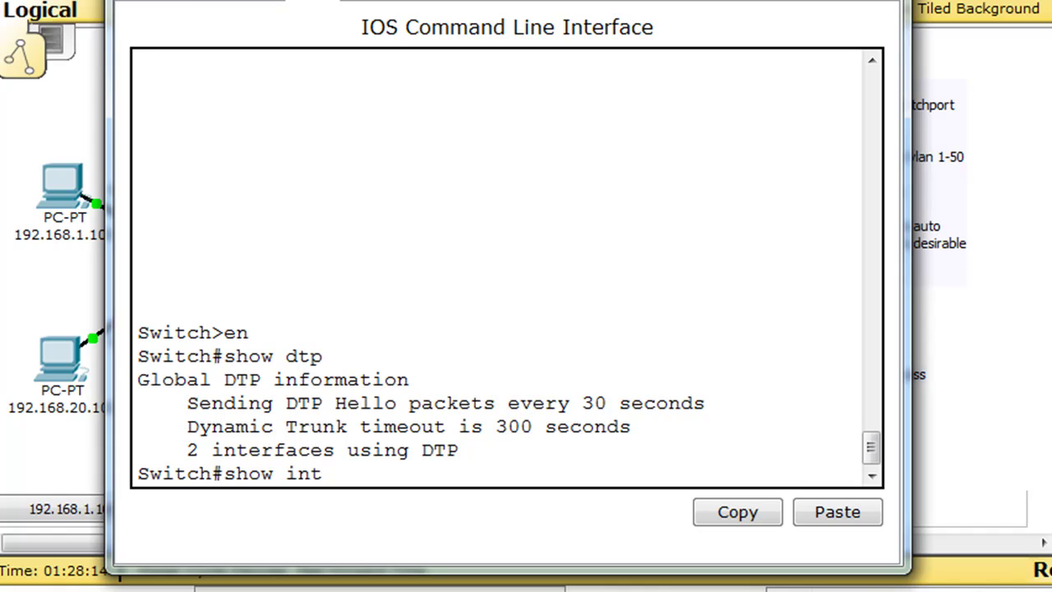
type(" fa0/1 sw")
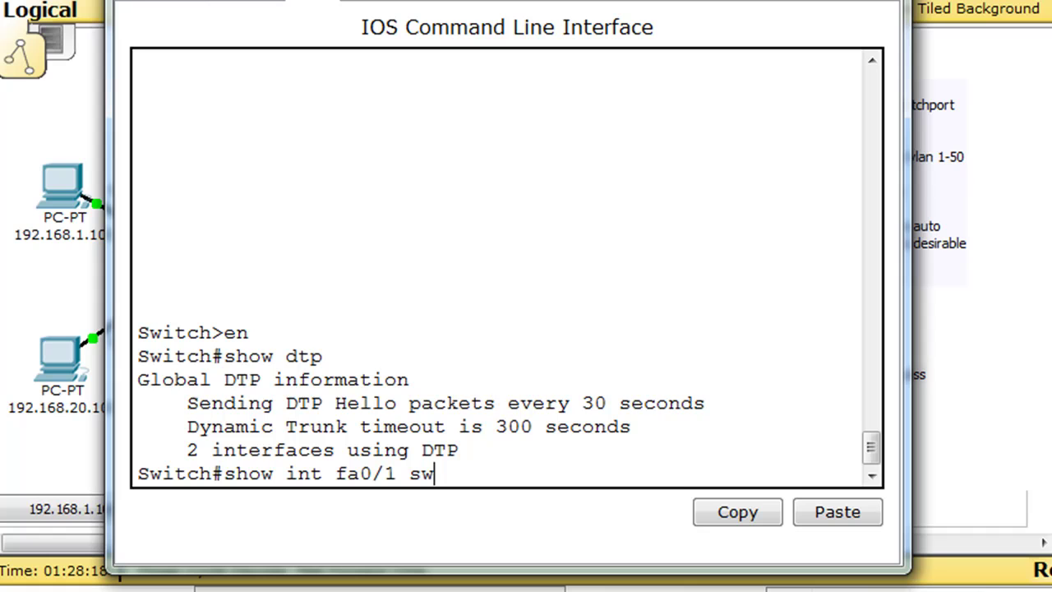
key("Tab")
key("Return")
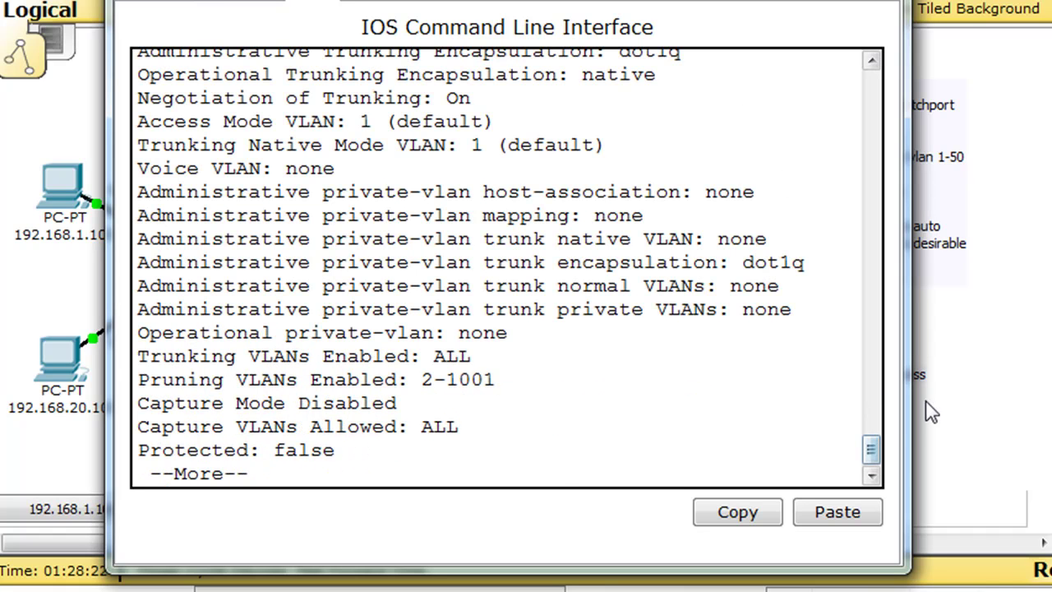
Widen the Switch0 window and examine the administrative mode of Fa0/1 near the start of the switchport output.
left_click_drag(906, 398, 954, 411)
left_click_drag(923, 448, 921, 449)
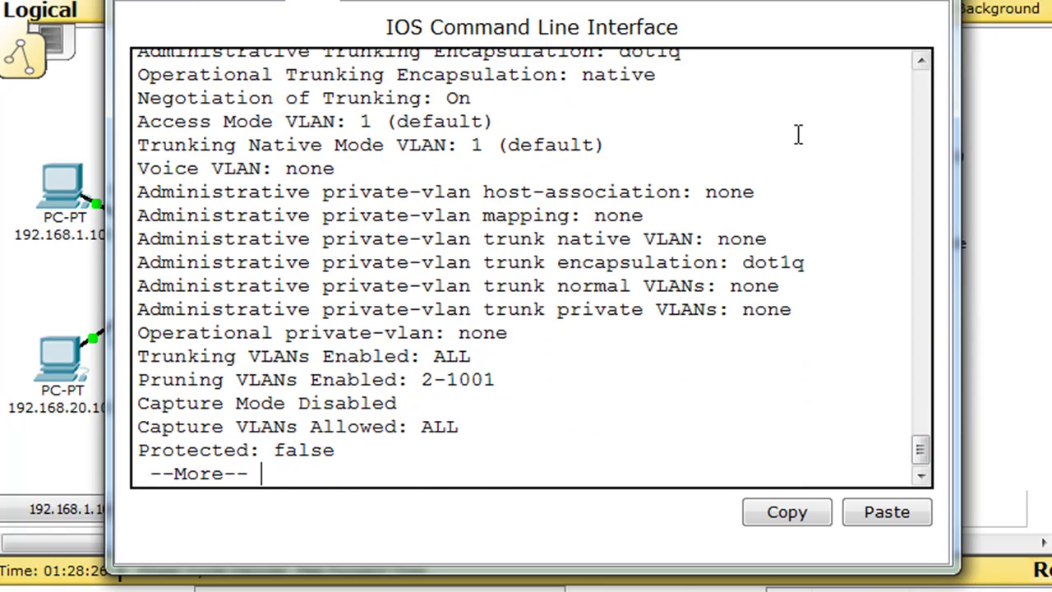
left_click(921, 60)
left_click(921, 60)
left_click(921, 60)
left_click(922, 60)
left_click(921, 60)
left_click(922, 60)
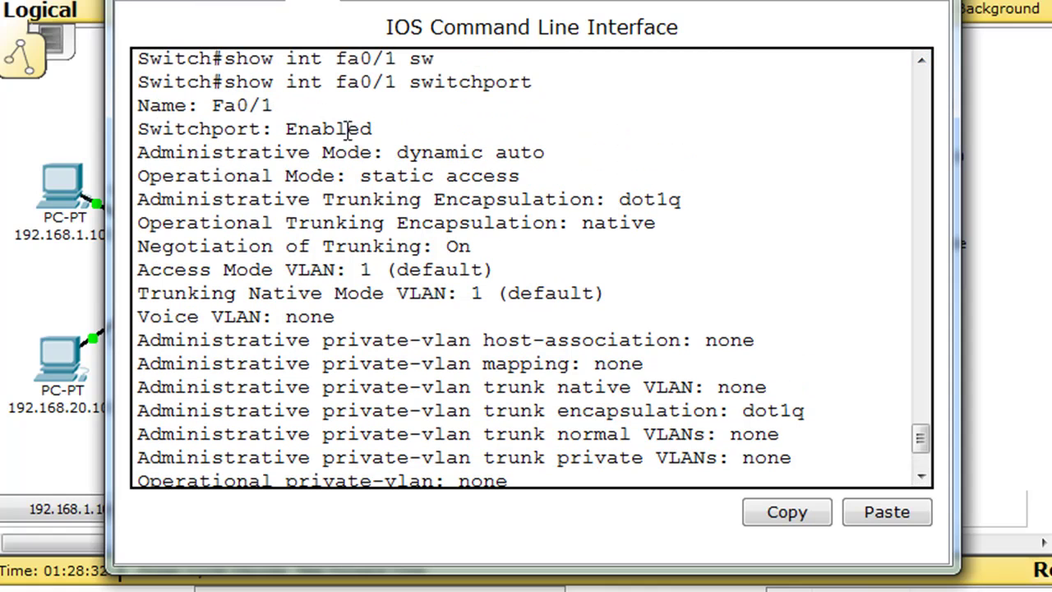
left_click_drag(546, 152, 123, 160)
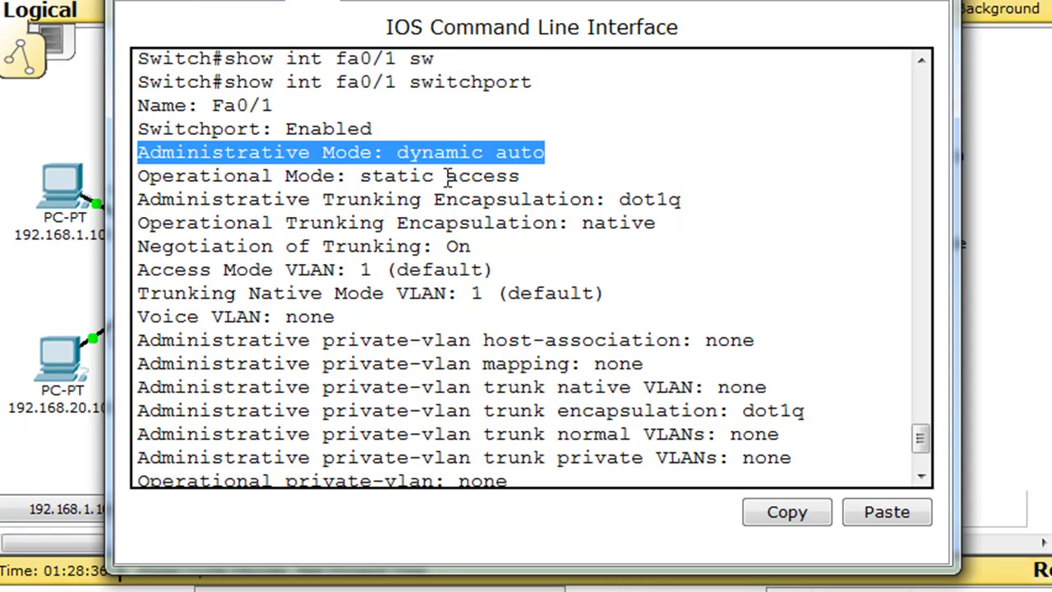
left_click(590, 148)
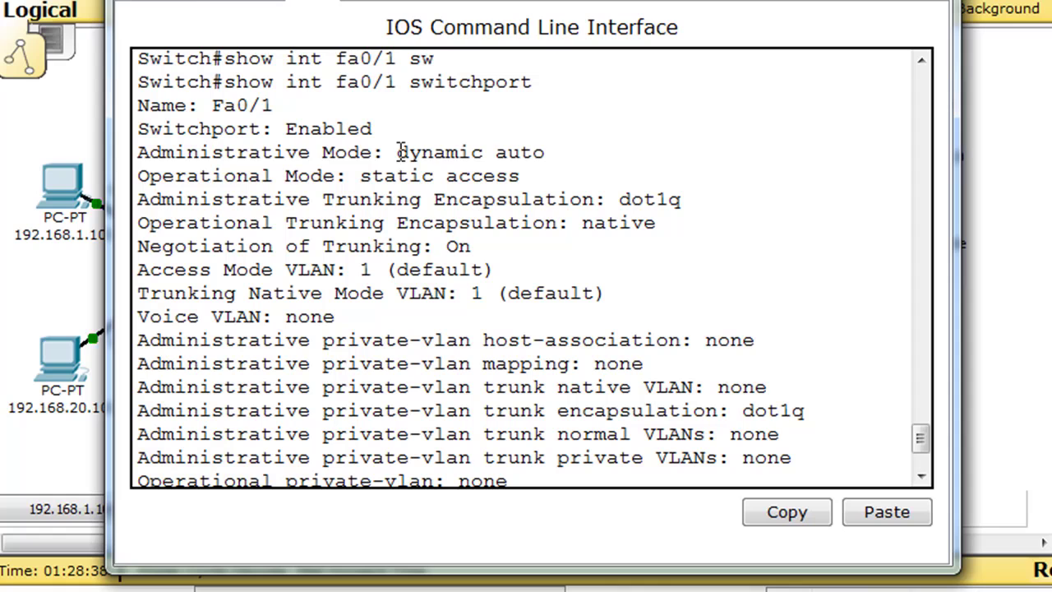
left_click_drag(398, 153, 589, 144)
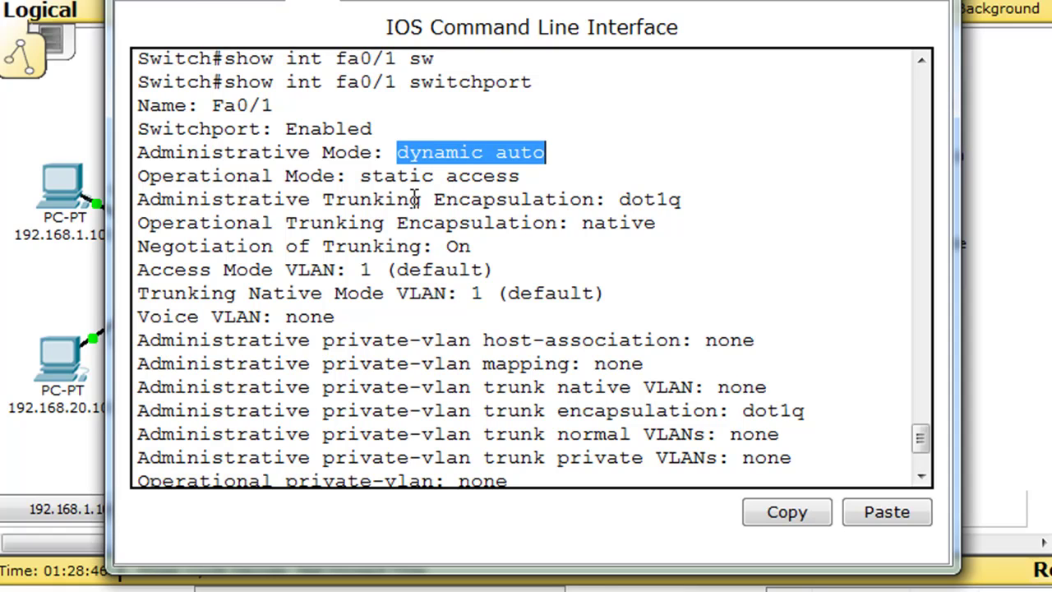
Examine the trunking encapsulation, access mode VLAN and trunking native VLAN of Fa0/1 in the switchport output.
left_click_drag(626, 197, 709, 202)
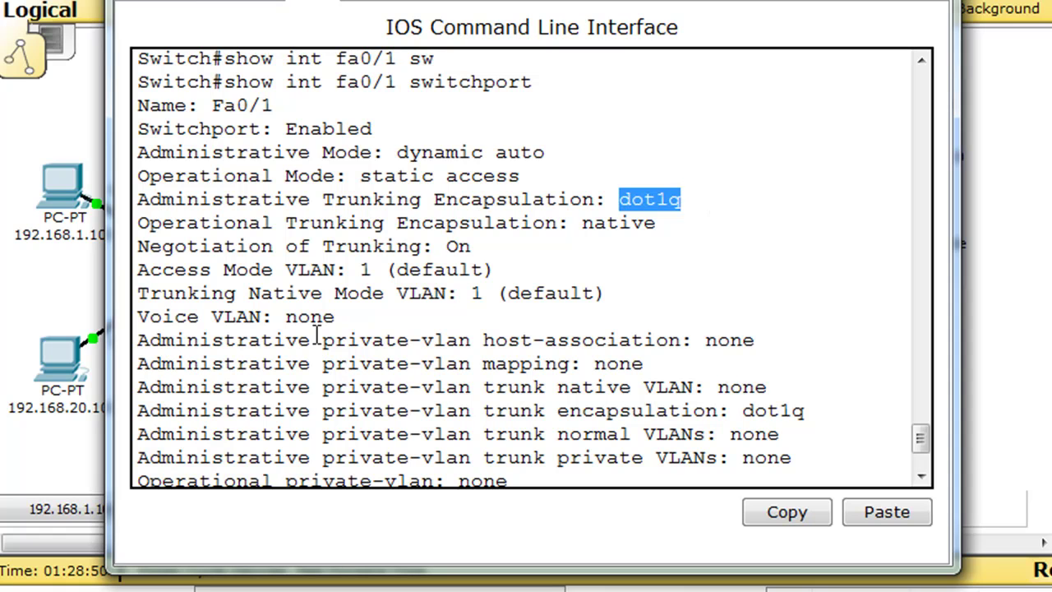
left_click_drag(287, 270, 545, 268)
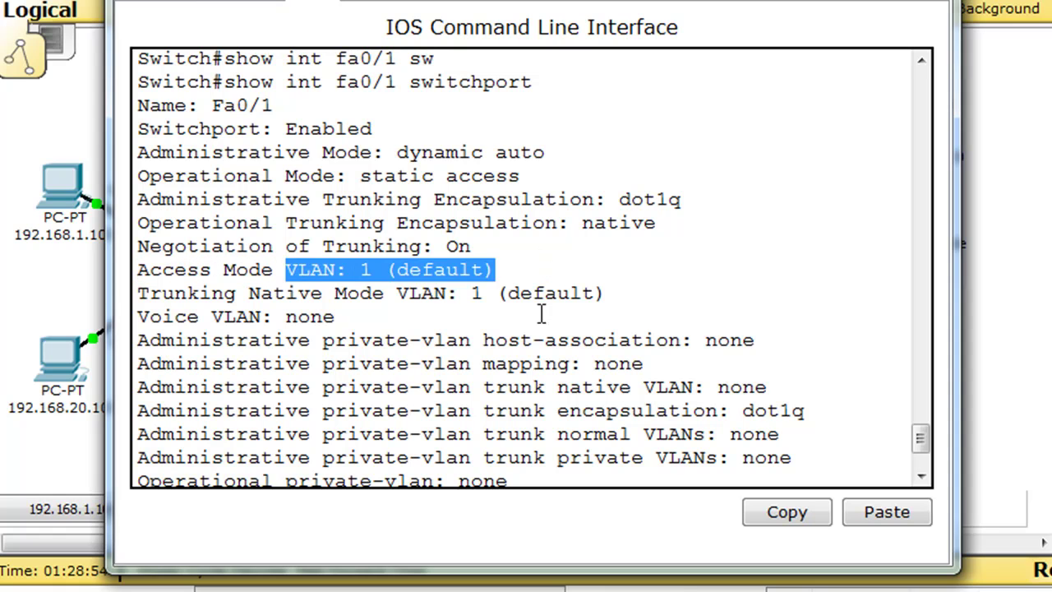
left_click(335, 317)
left_click_drag(244, 294, 608, 301)
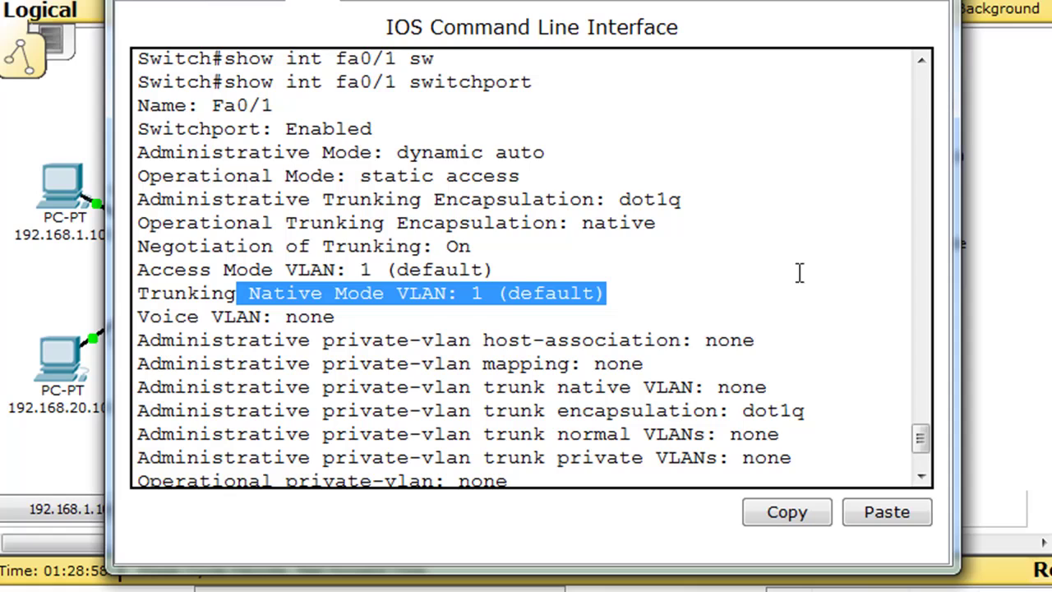
left_click_drag(922, 445, 922, 448)
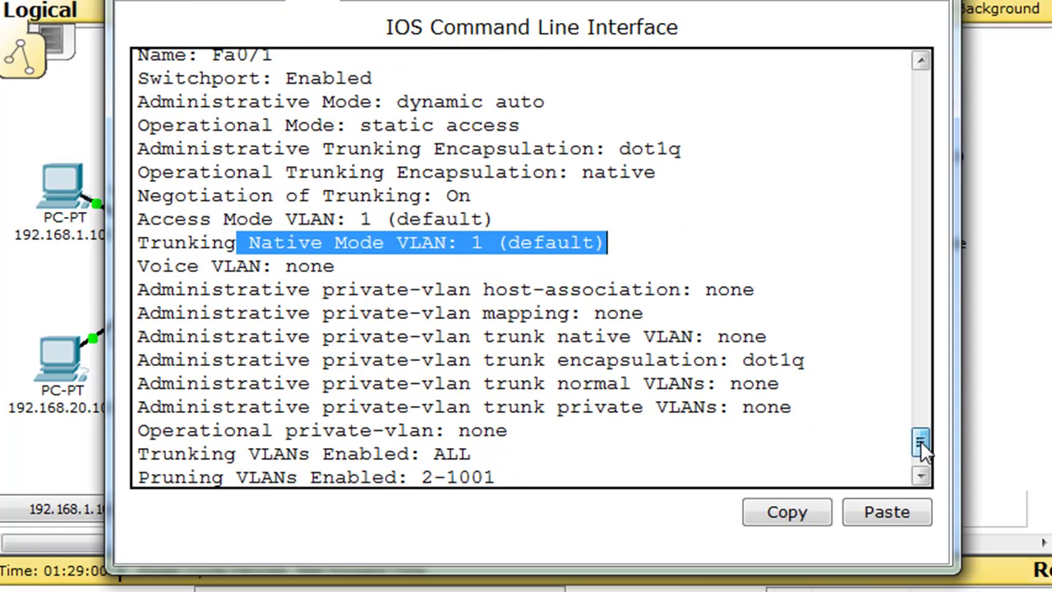
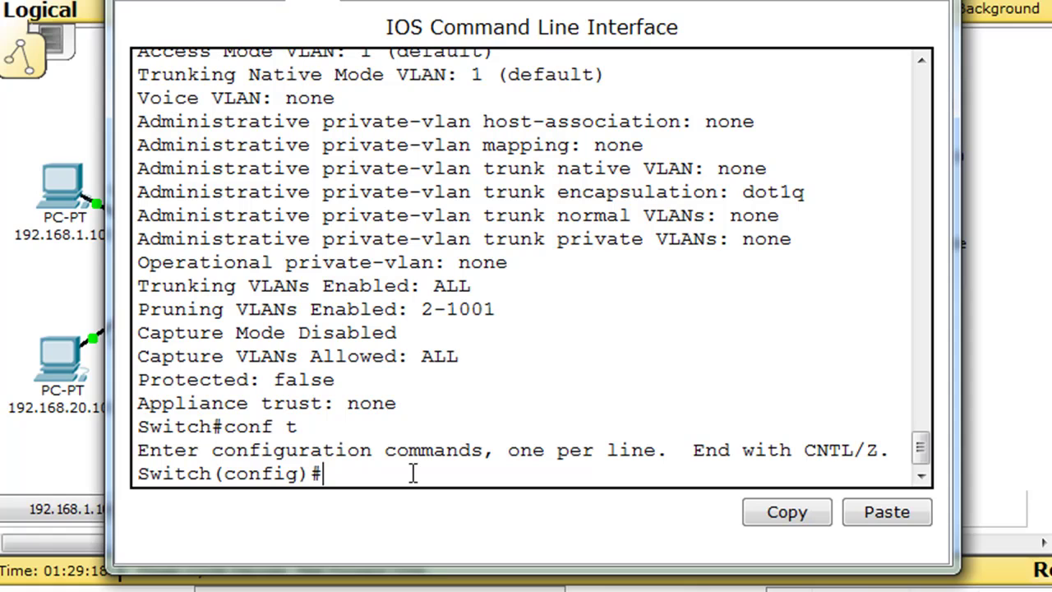
Enter interface configuration mode for fa0/1 on Switch0.
type("int fa")
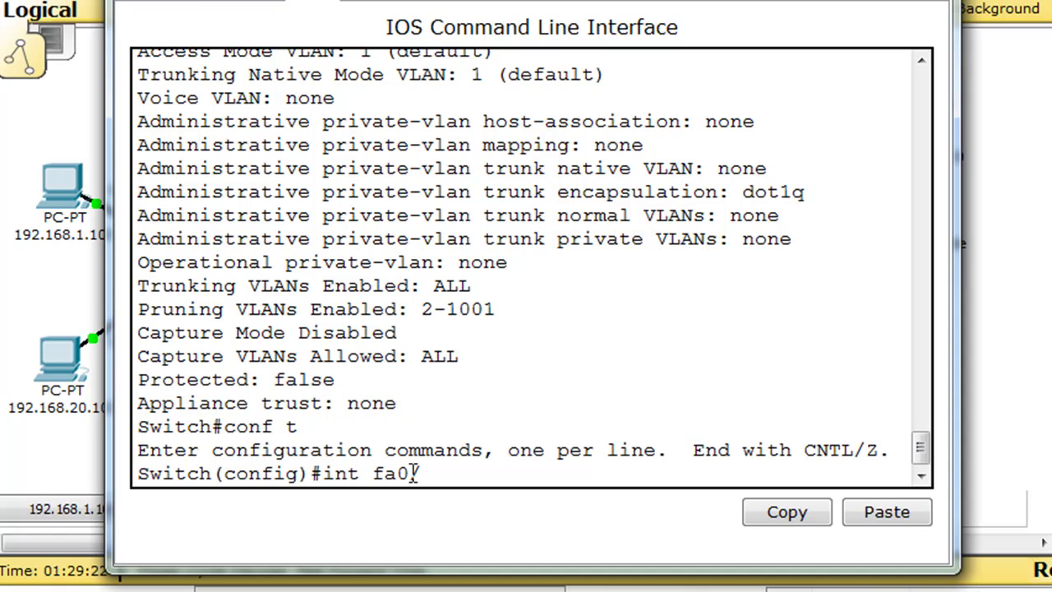
type("0/1")
key("Return")
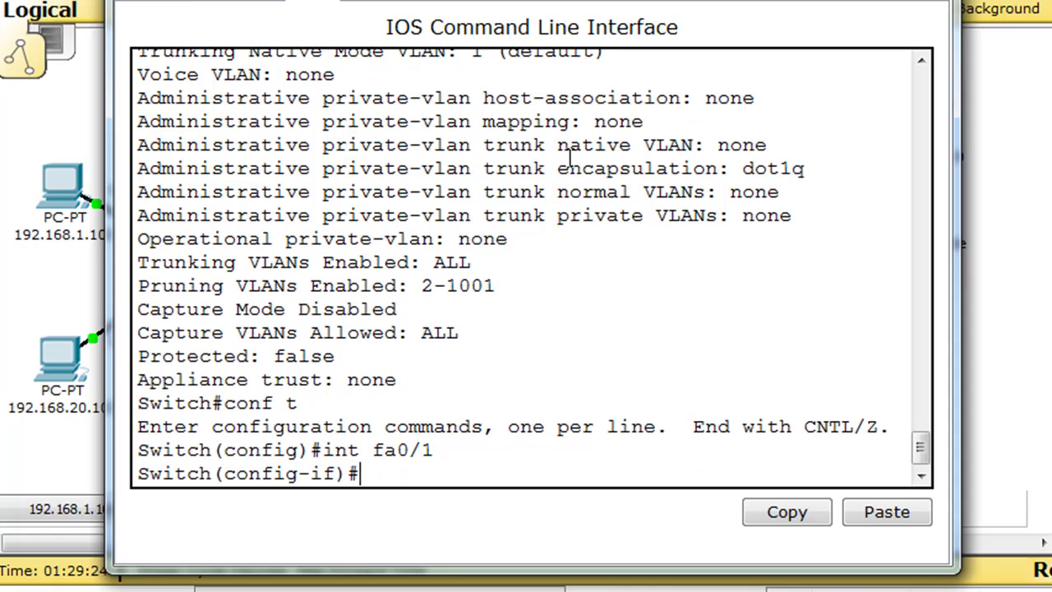
Restrict the VLANs allowed on Switch0's Fa0/1 trunk to 1-20 with switchport trunk allowed vlan.
left_click_drag(532, 33, 955, 37)
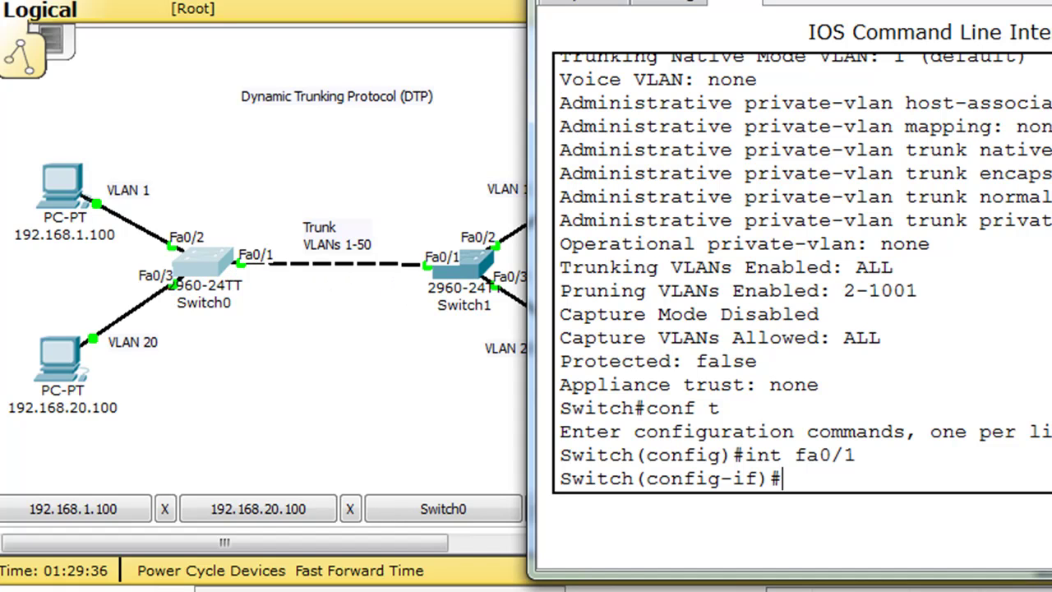
left_click_drag(789, 2, 382, 4)
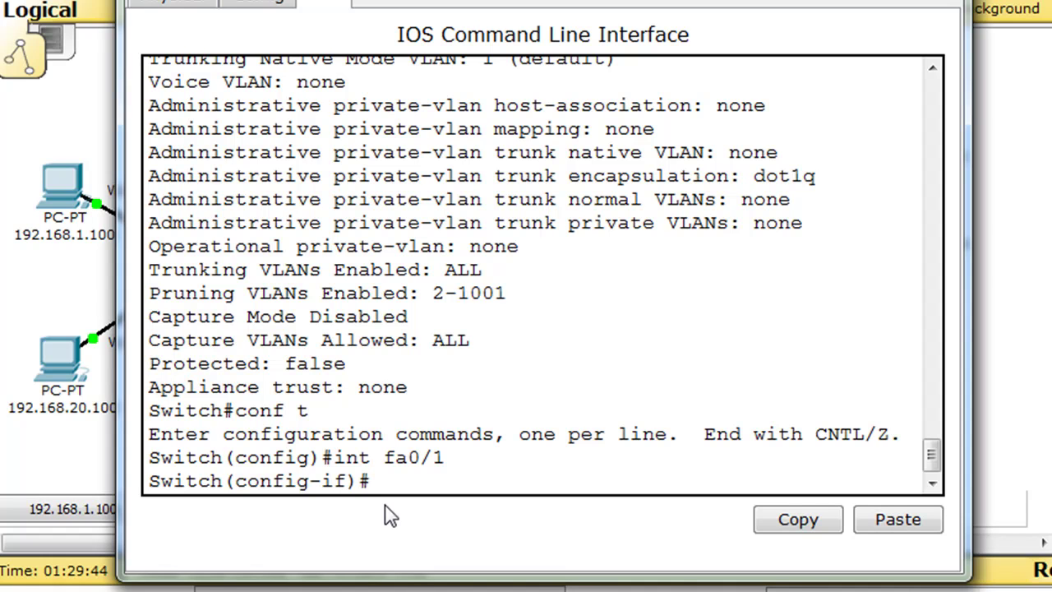
type("w")
key("Tab")
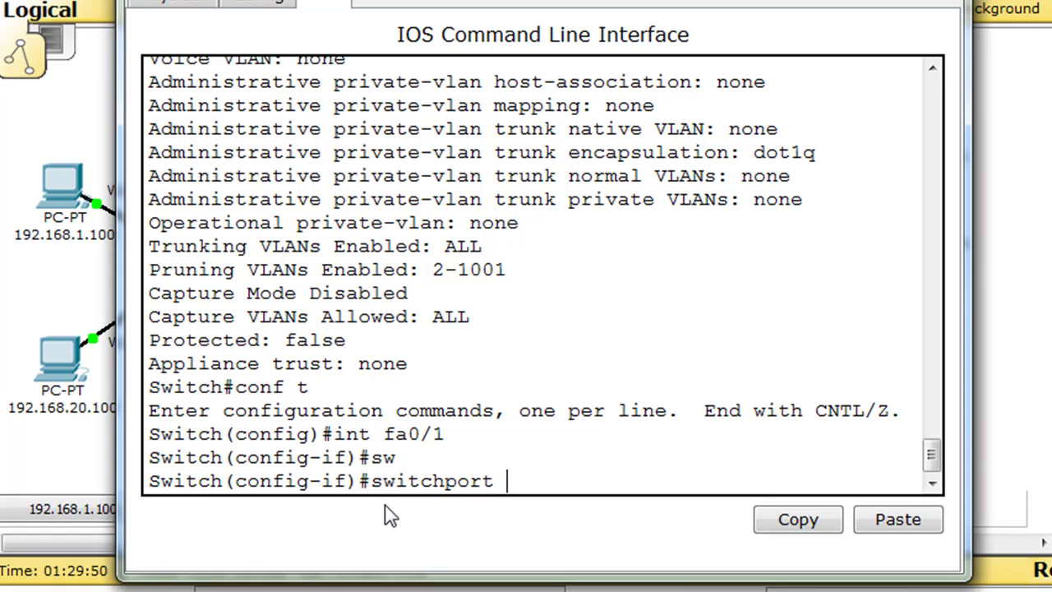
type("trunk allowerd")
key("BackSpace")
type("d")
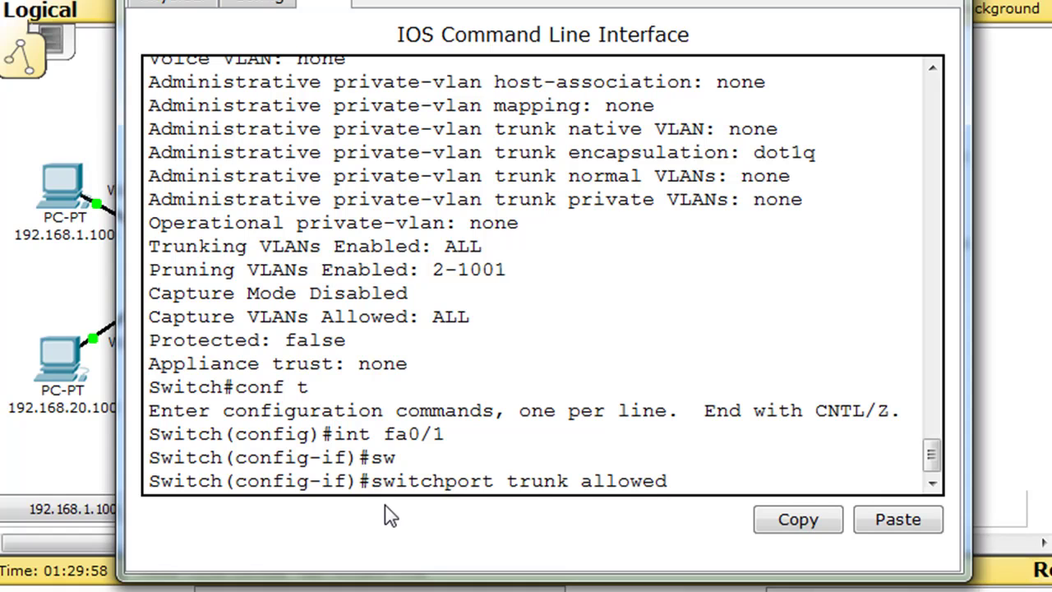
type(" vlan 1")
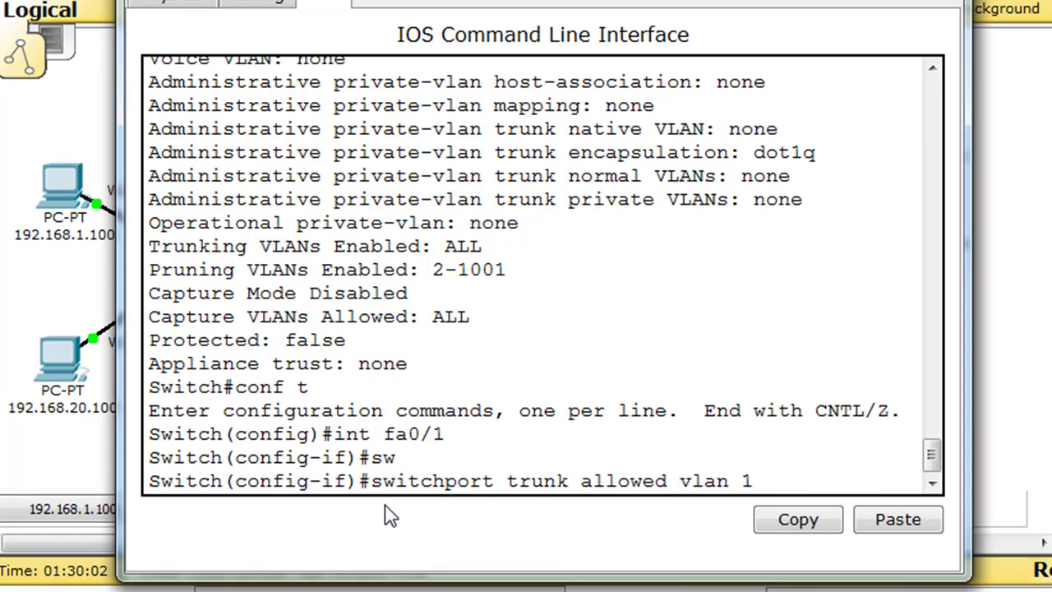
type("-20")
key("Return")
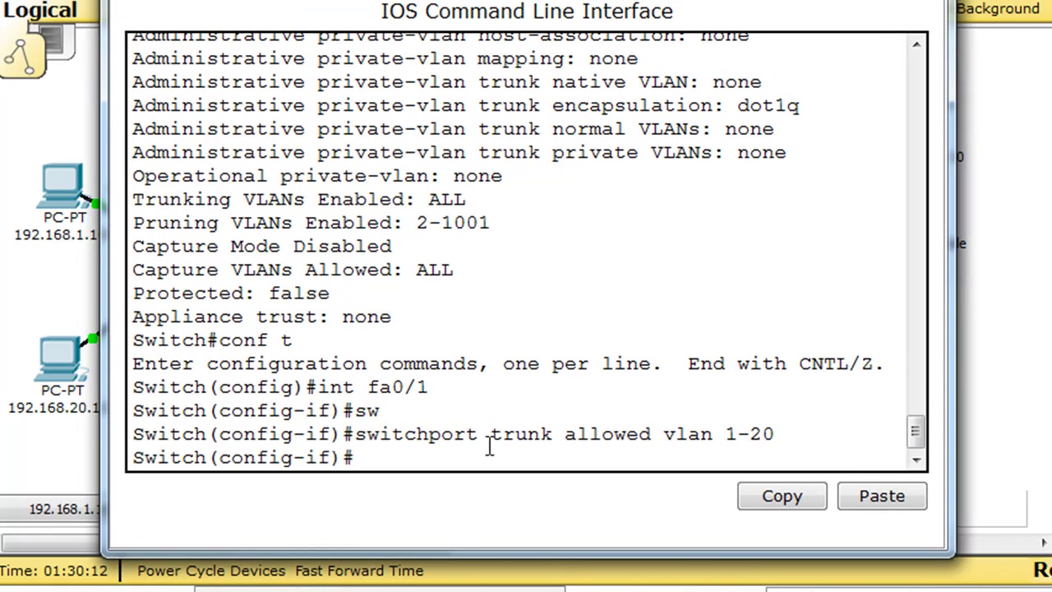
List the available switchport mode options for Fa0/1 and examine the trunk option.
type("switchp")
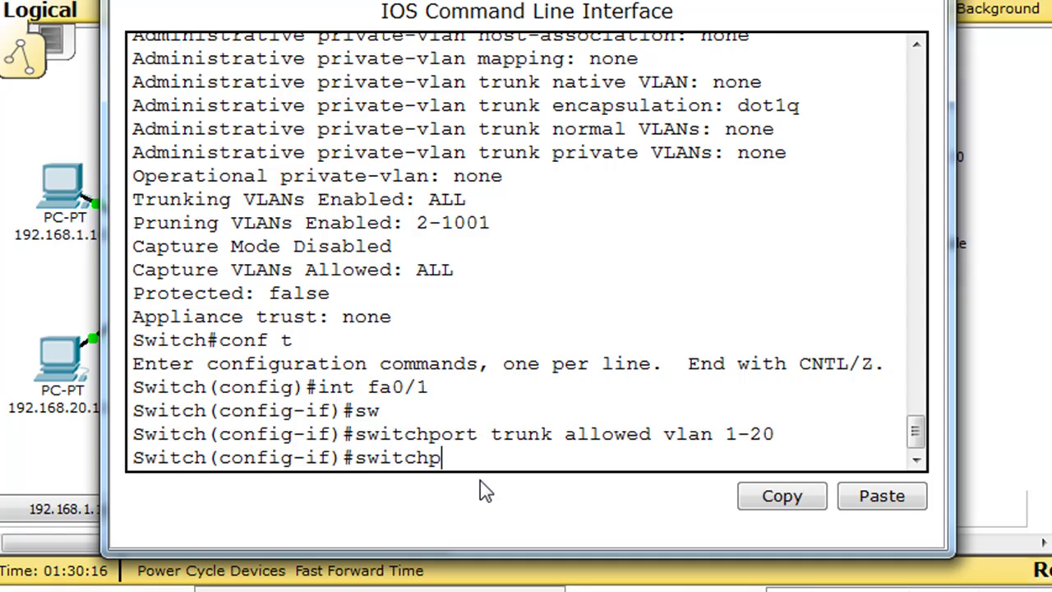
type("ort mode ?")
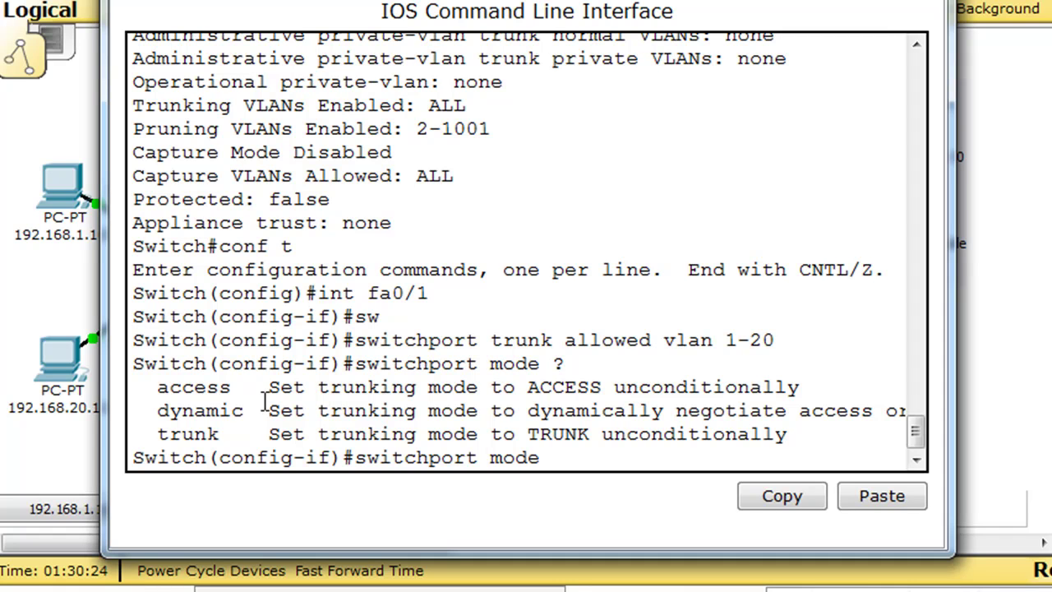
left_click_drag(156, 434, 232, 435)
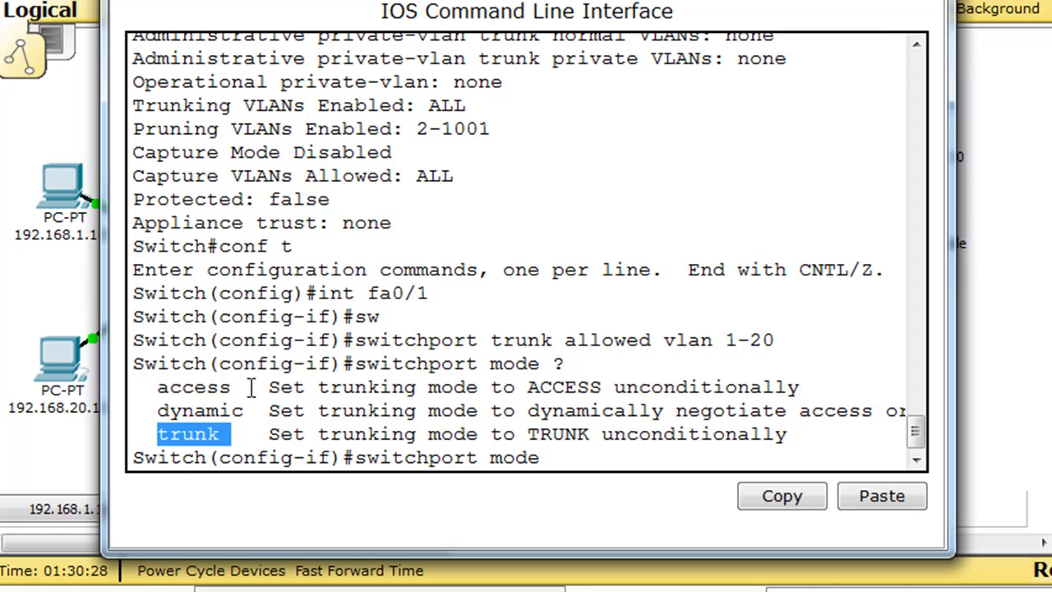
left_click(154, 434)
left_click_drag(154, 434, 232, 435)
left_click(579, 457)
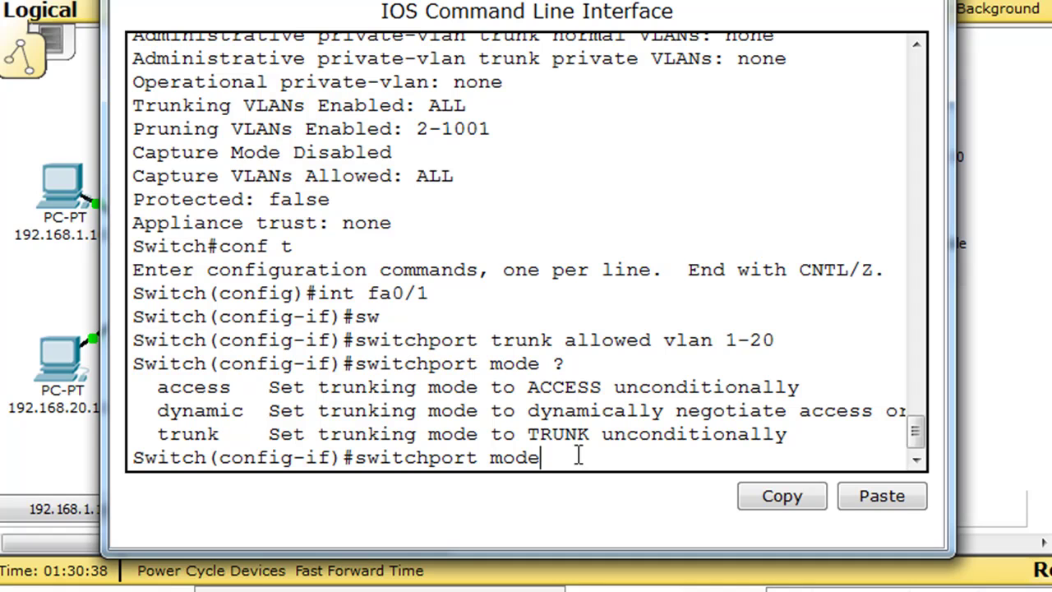
List the options of switchport mode dynamic and examine auto and desirable.
type("dyna")
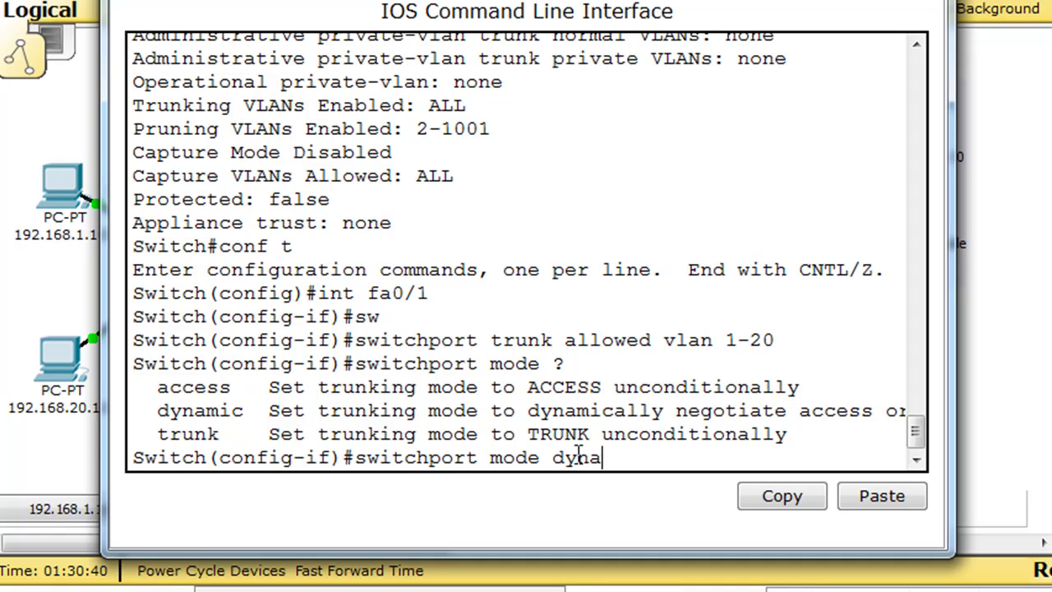
type("mic ?")
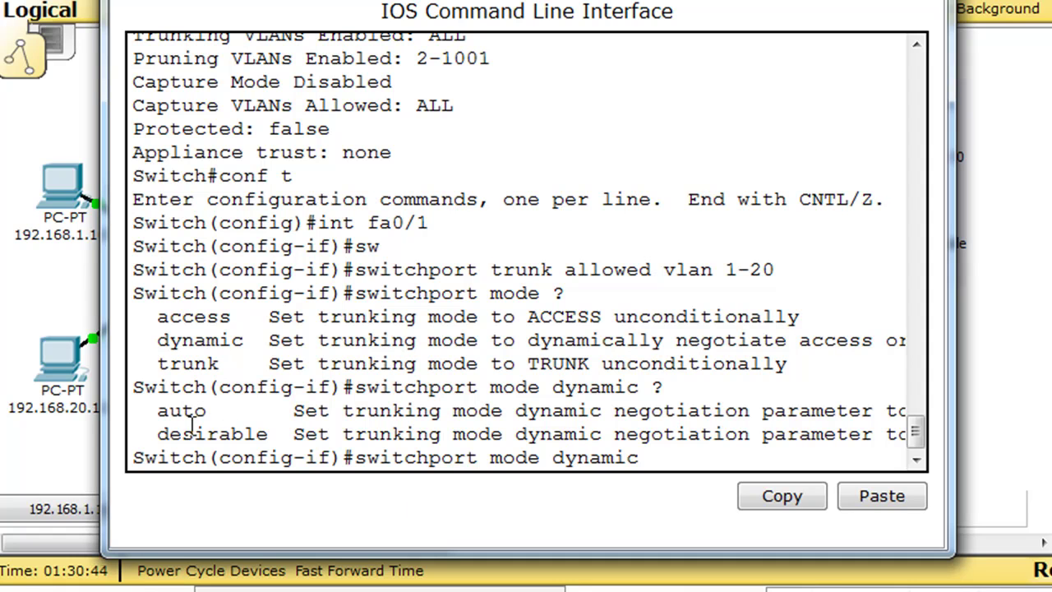
left_click_drag(159, 411, 219, 413)
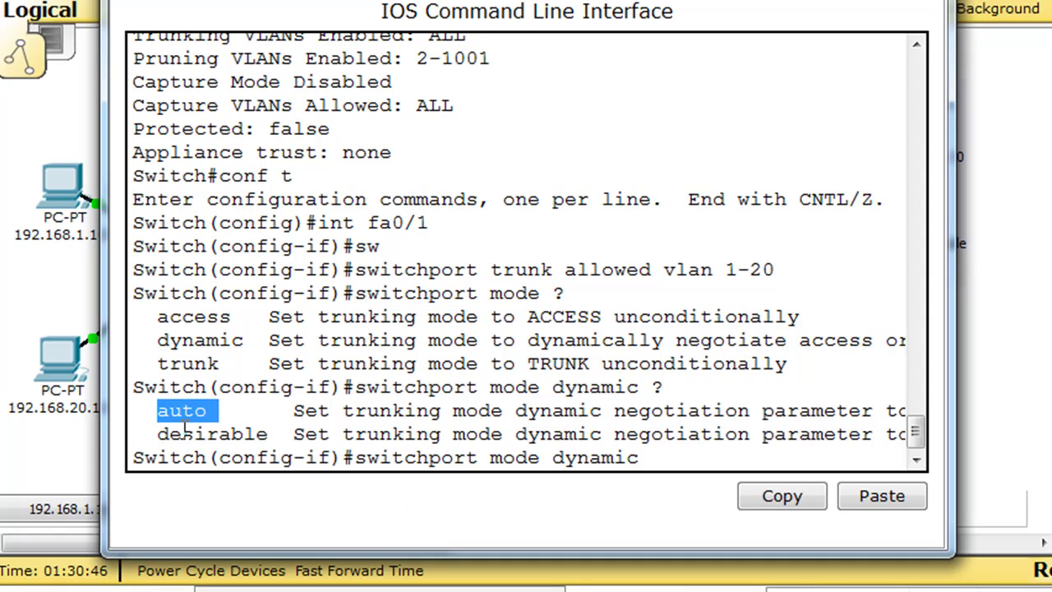
left_click_drag(148, 434, 273, 434)
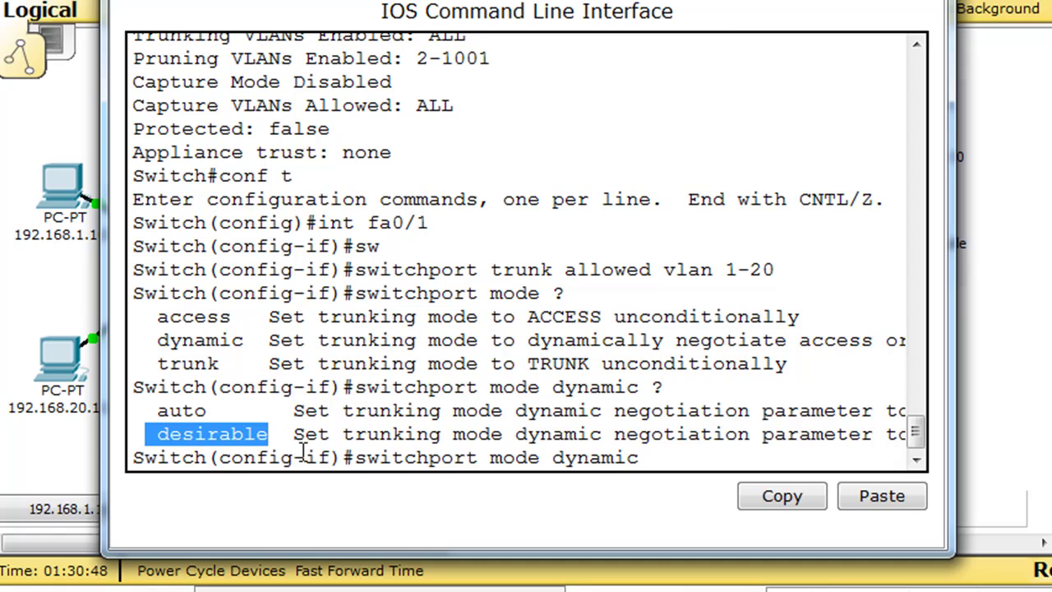
left_click_drag(741, 20, 450, 39)
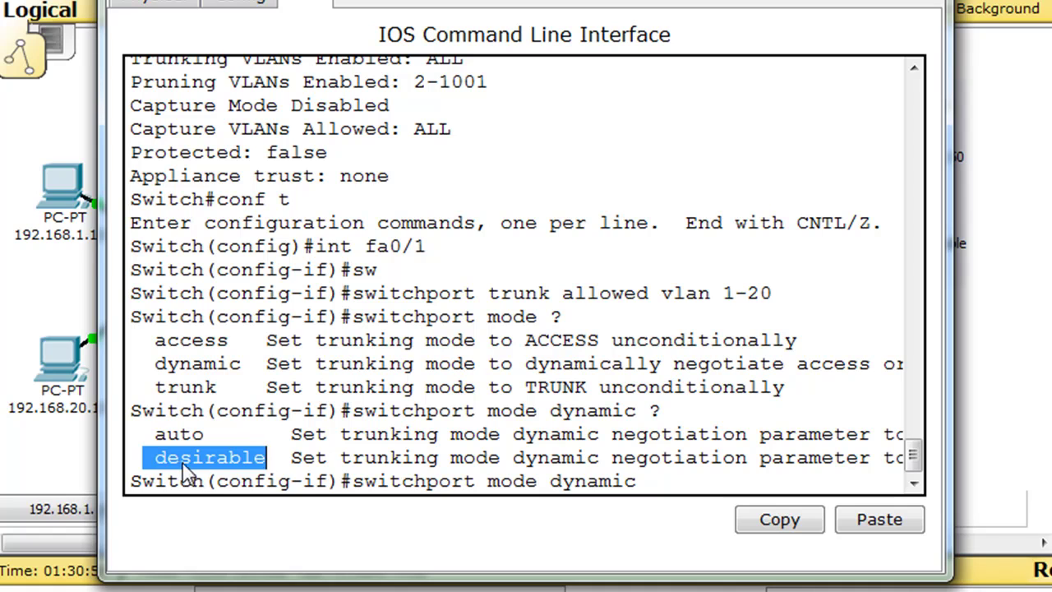
Set Fa0/1's switchport mode to dynamic desirable and widen the Switch0 window.
left_click(675, 480)
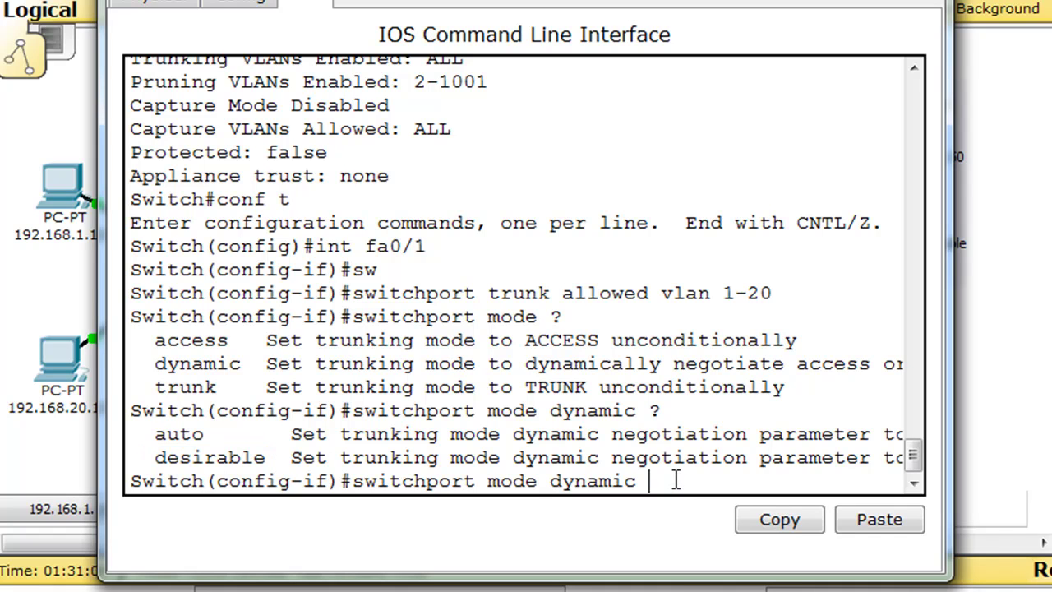
type("desirable")
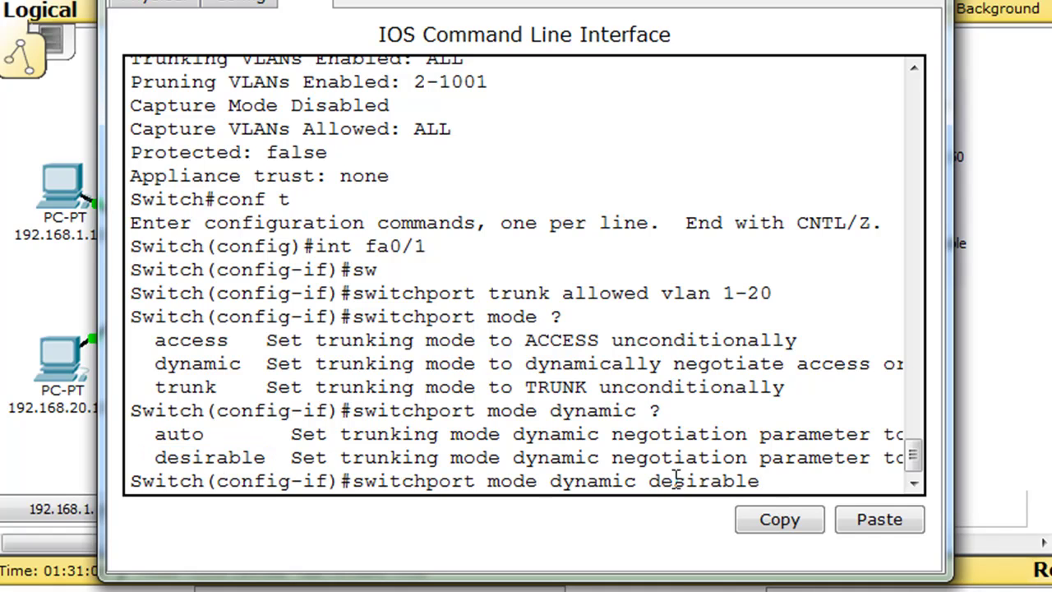
key("Return")
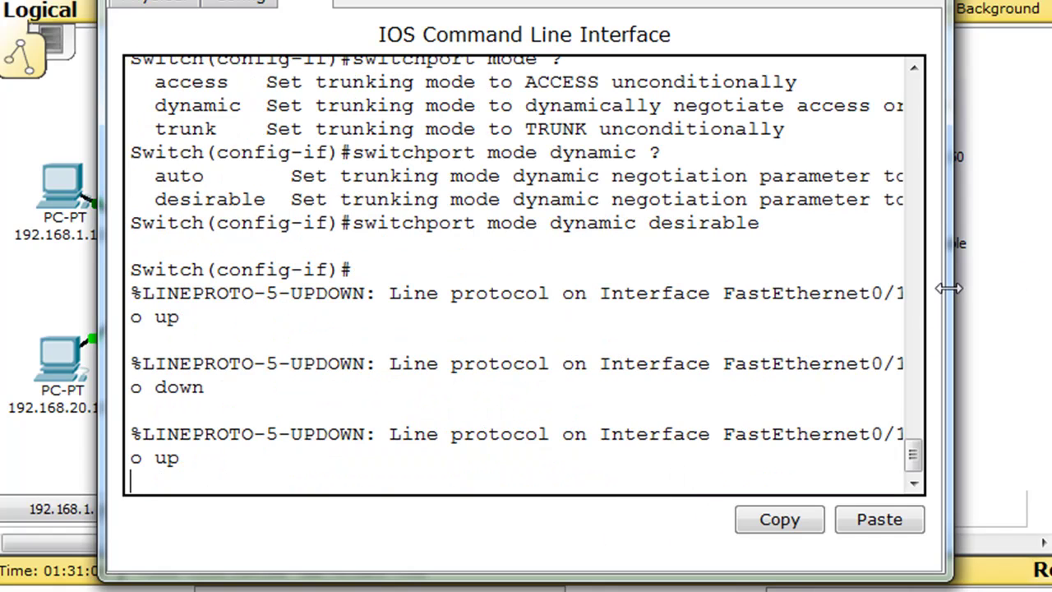
left_click_drag(948, 287, 1051, 300)
left_click_drag(827, 41, 794, 38)
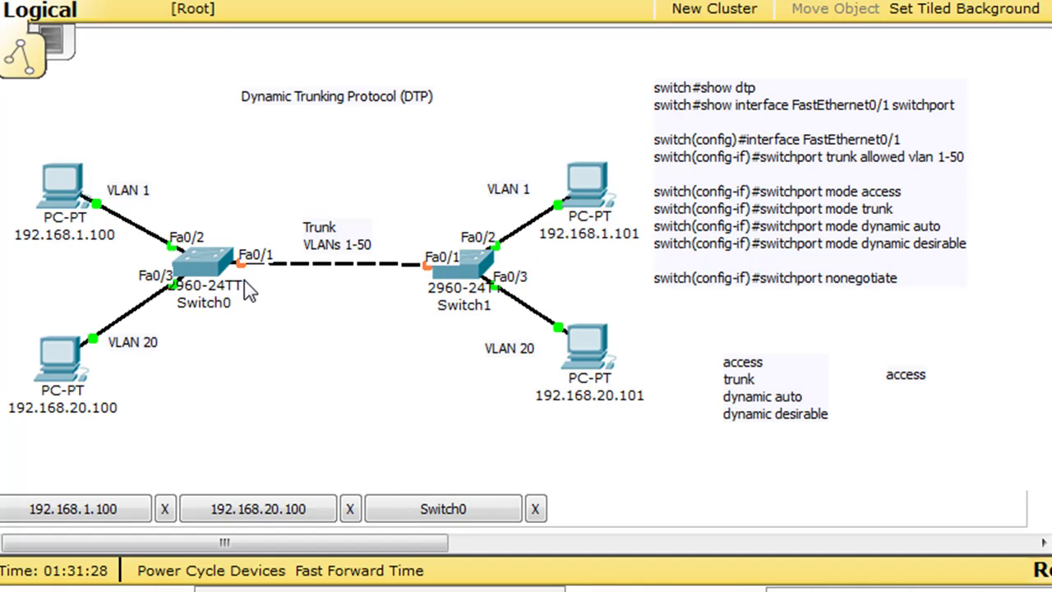
Change the trunk label between Switch0 and Switch1 to read VLANs 1-20.
mouse_move(425, 296)
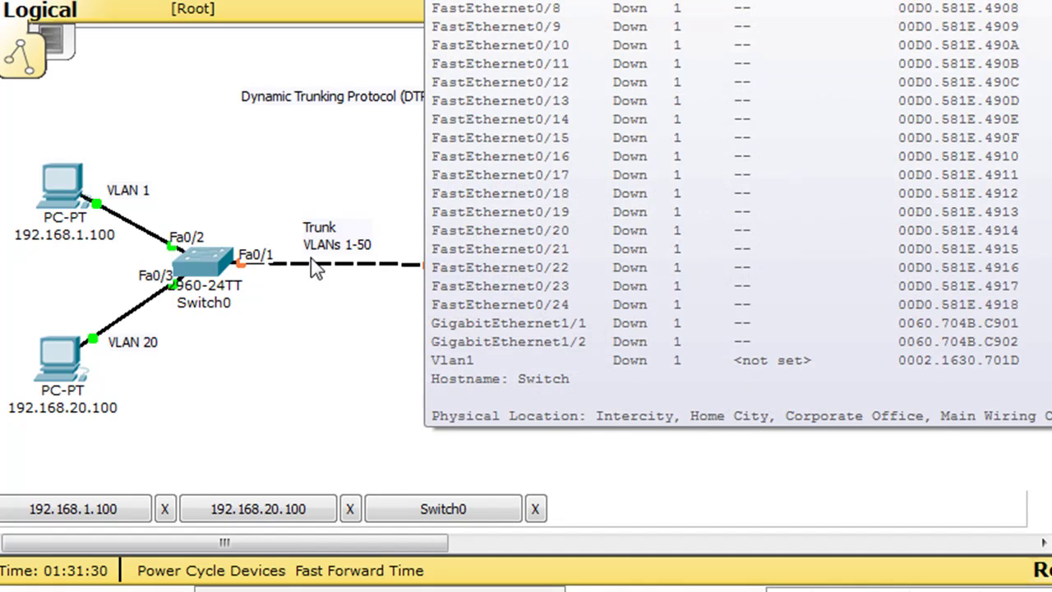
left_click(366, 246)
double_click(366, 245)
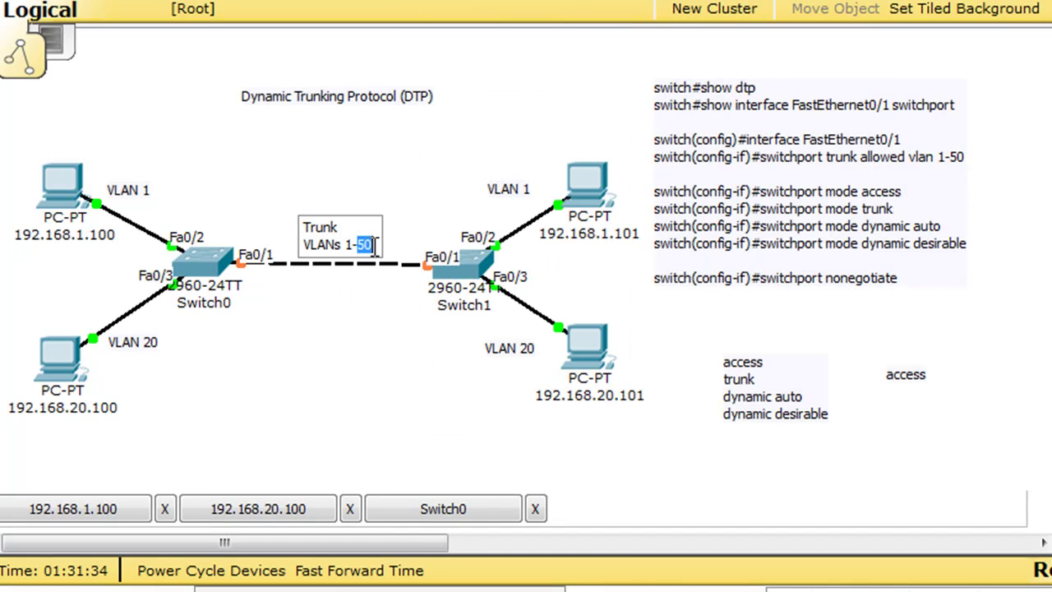
type("20")
left_click(321, 369)
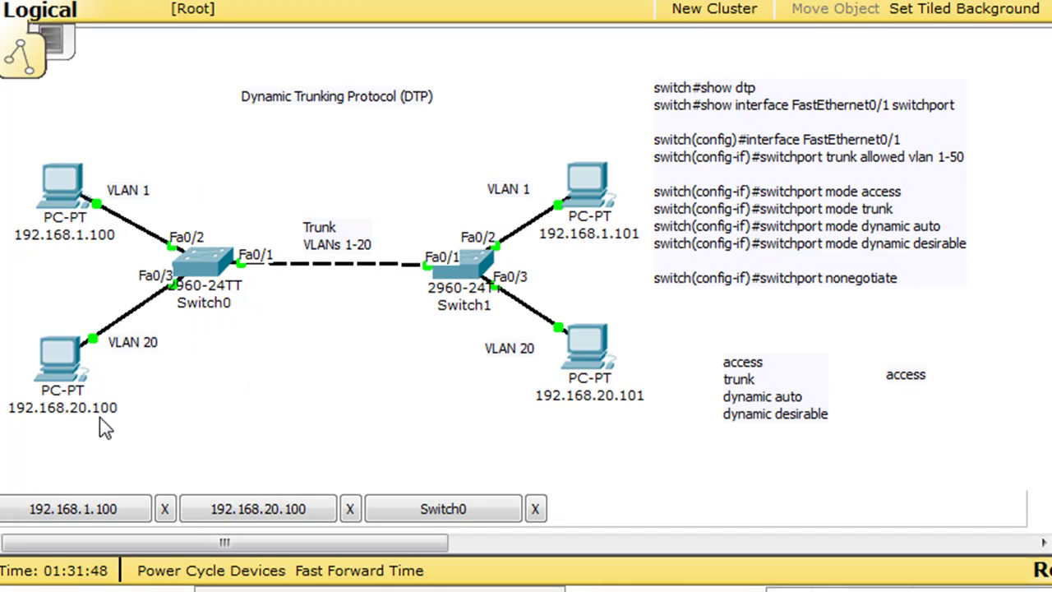
Ping 192.168.20.101 again from the command prompt of PC 192.168.20.100.
left_click(56, 375)
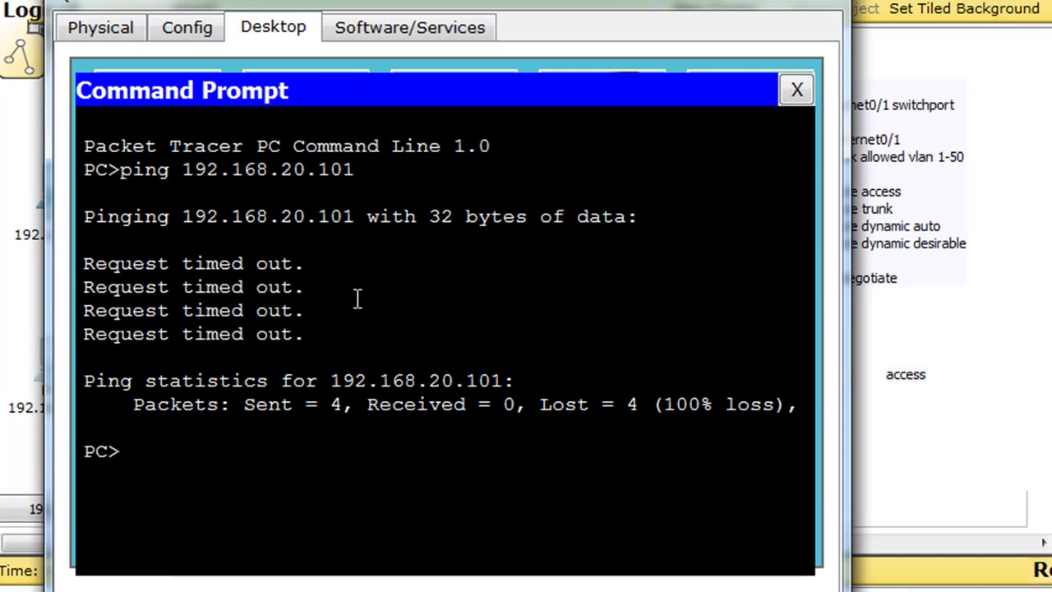
key("Up")
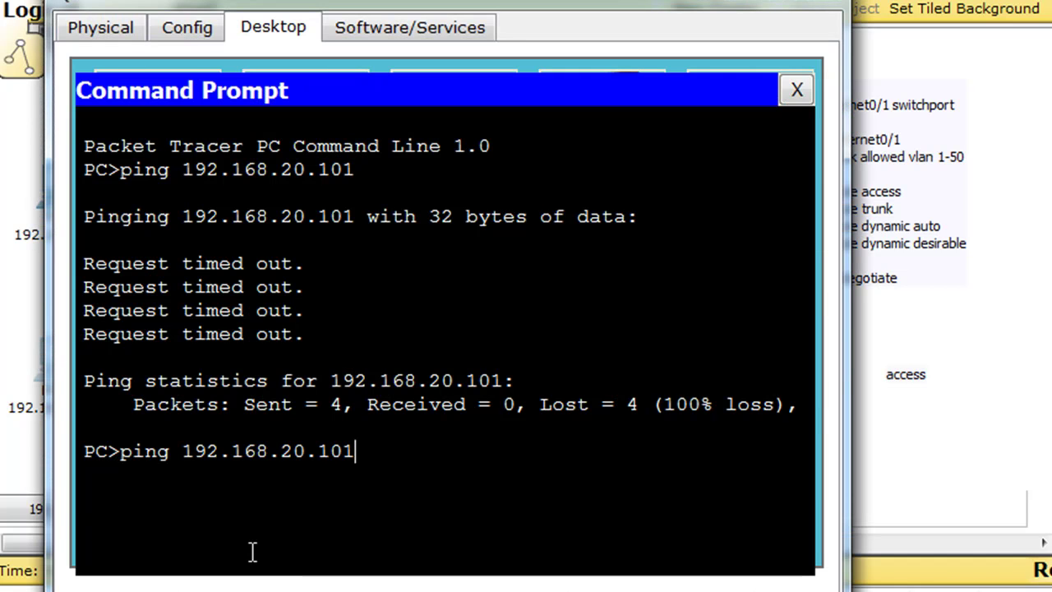
key("Return")
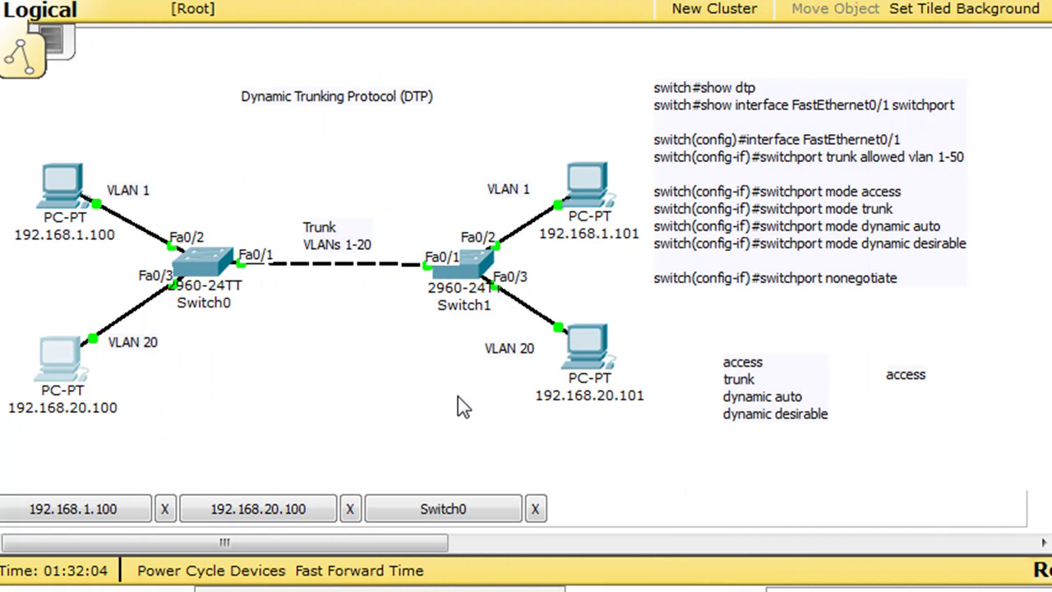
Ping 192.168.1.101 again from PC 192.168.1.100, then put the PC's window away.
left_click(72, 187)
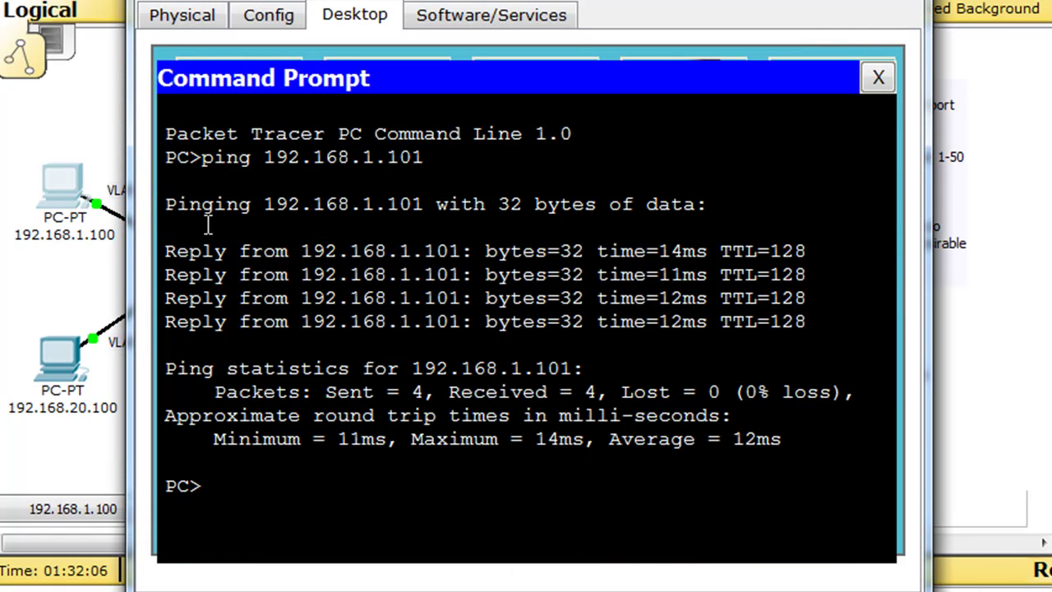
key("Up")
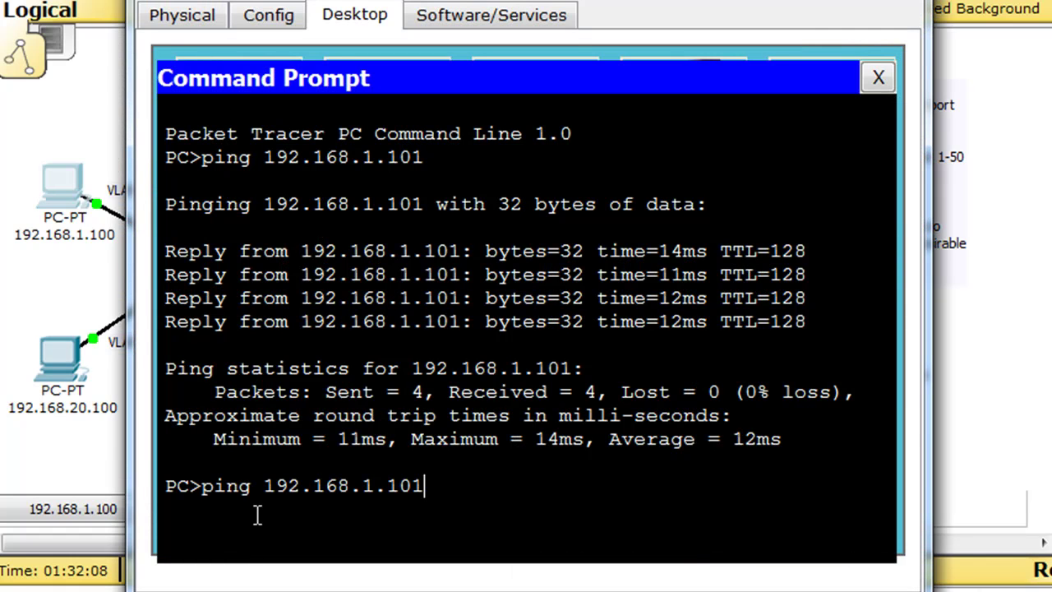
key("Return")
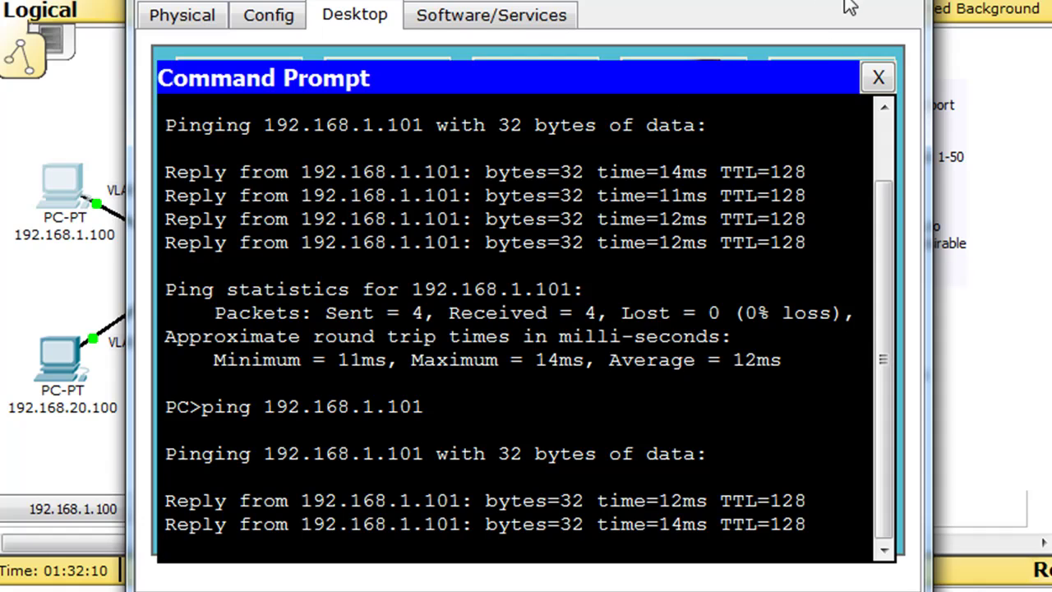
left_click(830, 1)
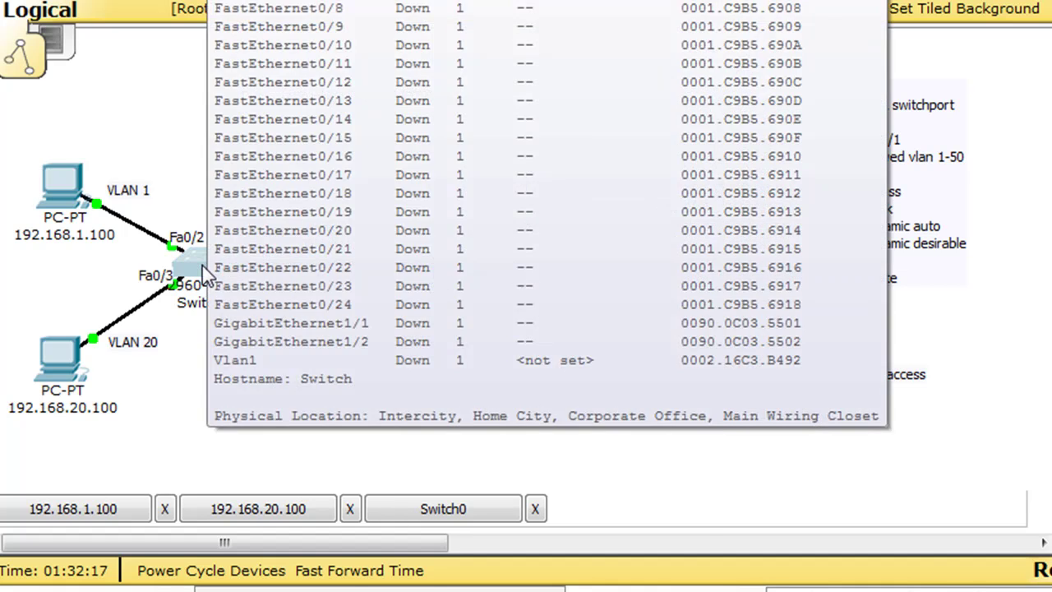
Reopen Switch0's command line and leave interface configuration for privileged EXEC mode.
left_click(203, 264)
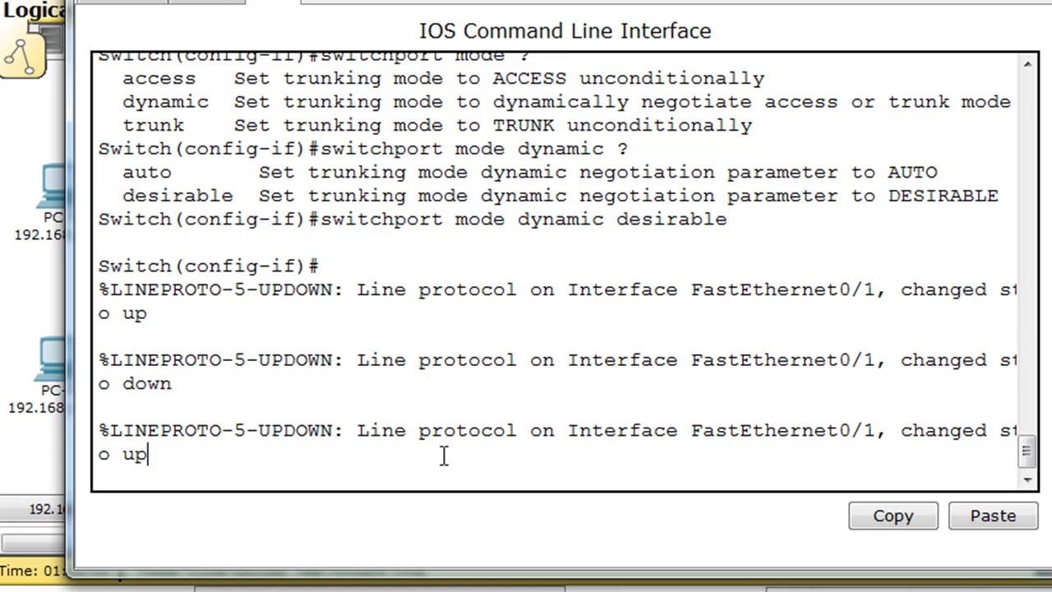
key("Return")
key("ctrl+z")
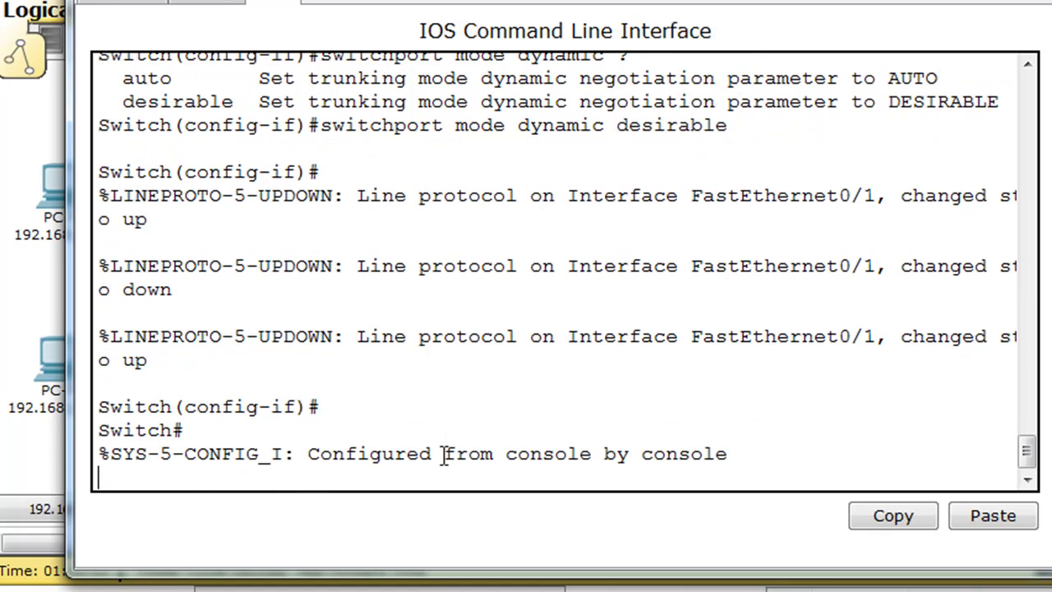
type("conf t")
key("Return")
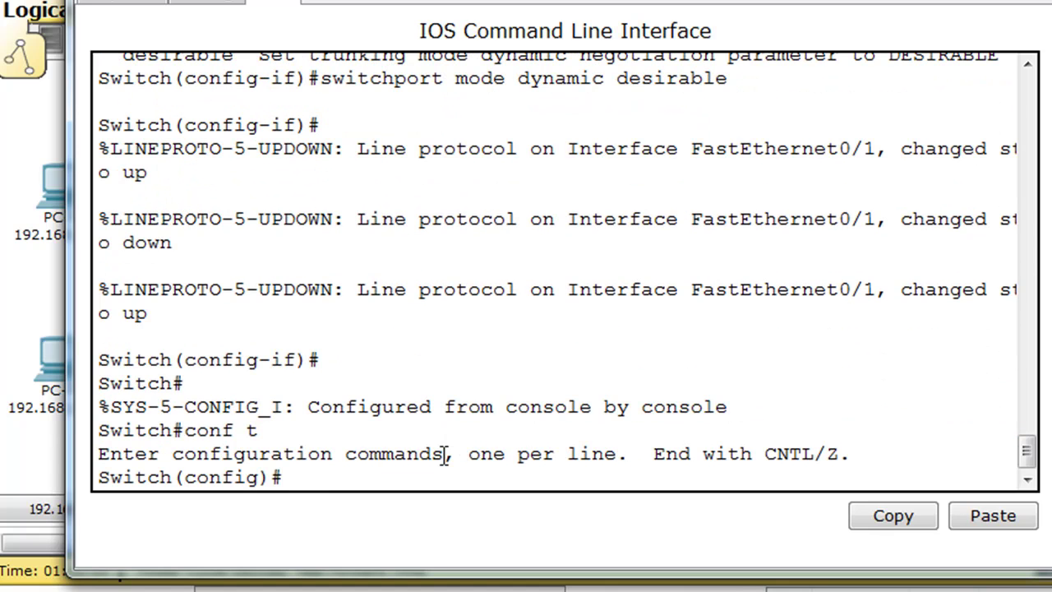
key("ctrl+z")
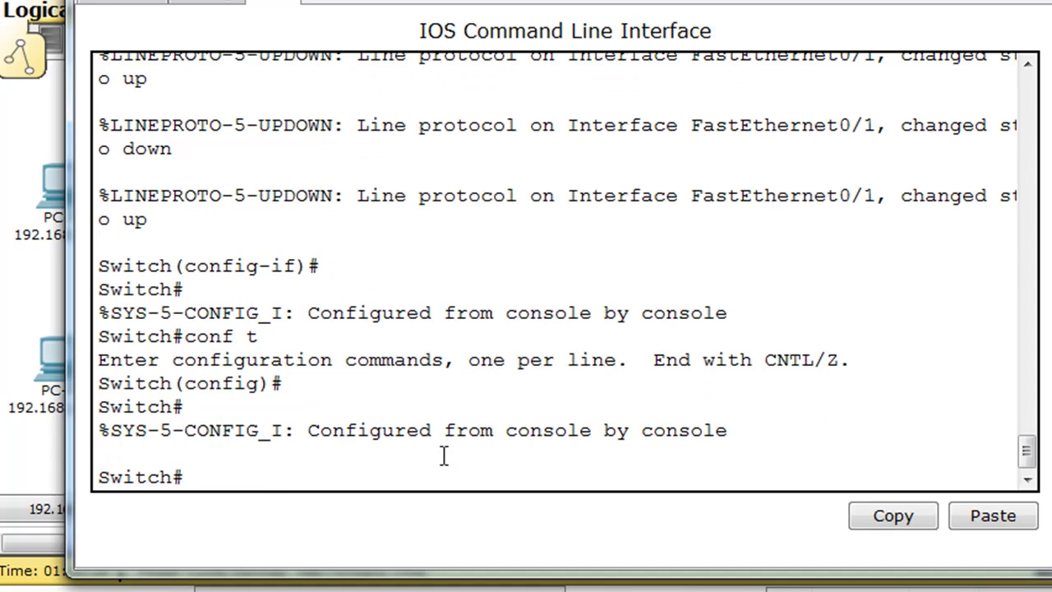
Run show int fa0/1 switchport on Switch0 and bring the start of its output into view.
type("show int fa0/1 switchport")
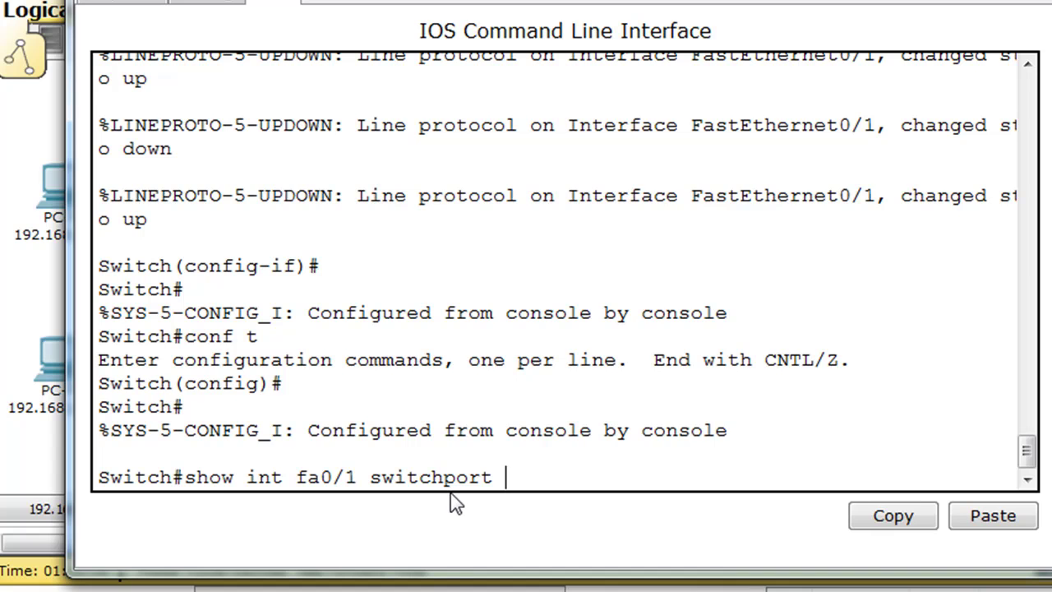
key("Return")
mouse_move(1028, 454)
left_mouse_down()
mouse_move(1027, 442)
mouse_move(1026, 452)
left_mouse_up()
left_click_drag(1028, 64, 1028, 64)
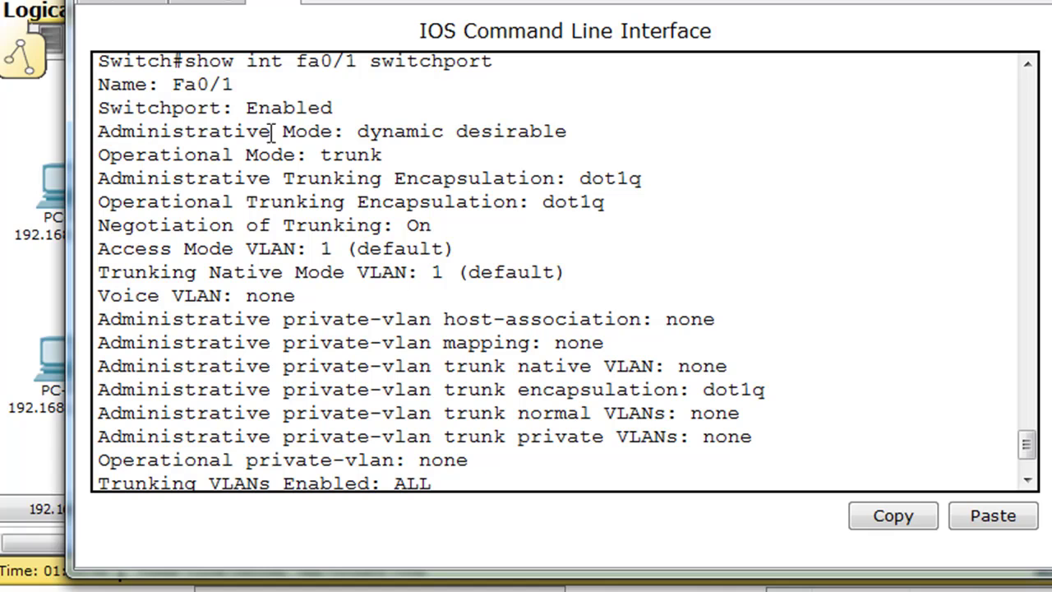
Examine the administrative and operational modes in Switch0's Fa0/1 switchport output, then close the switch window.
left_click_drag(354, 133, 575, 140)
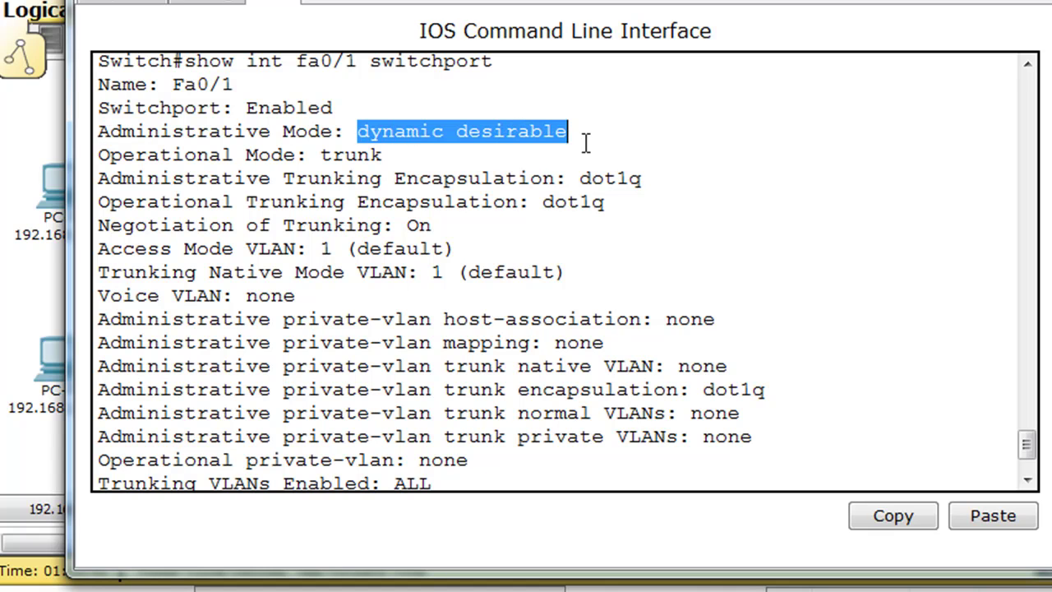
left_click(148, 200)
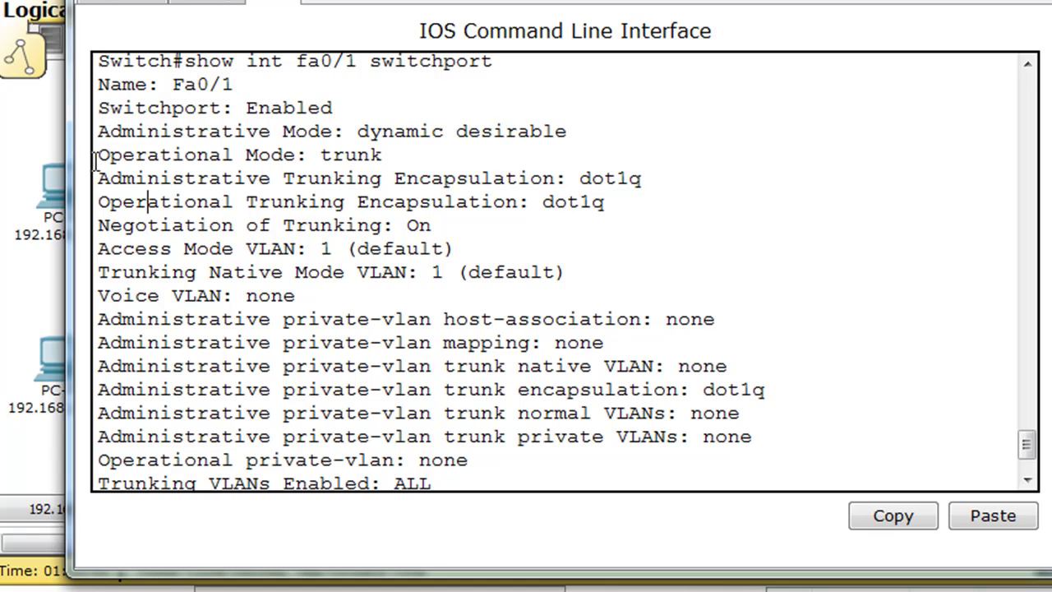
left_click_drag(97, 156, 386, 153)
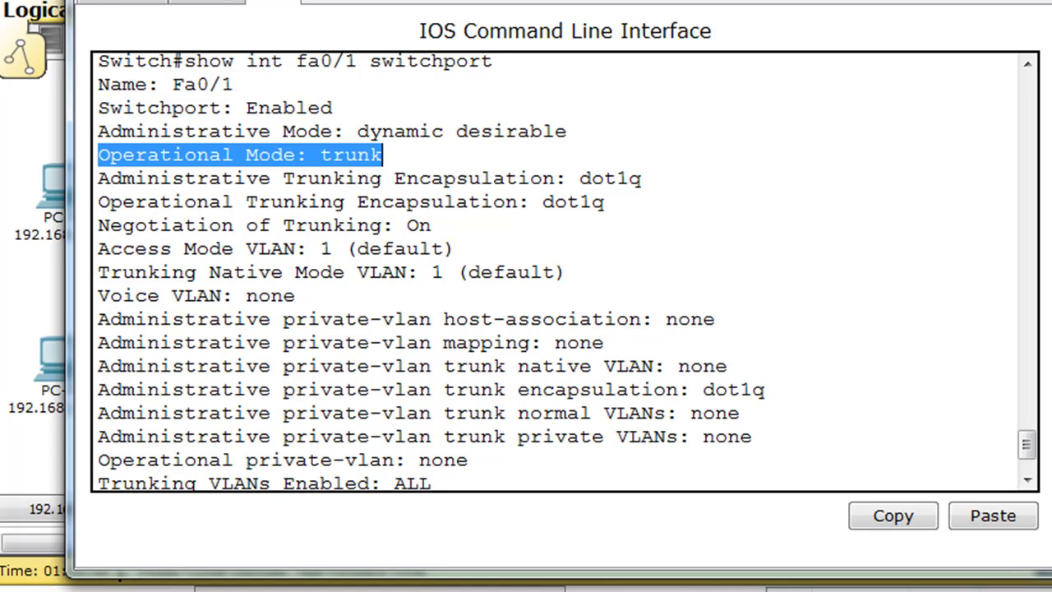
key("alt+F4")
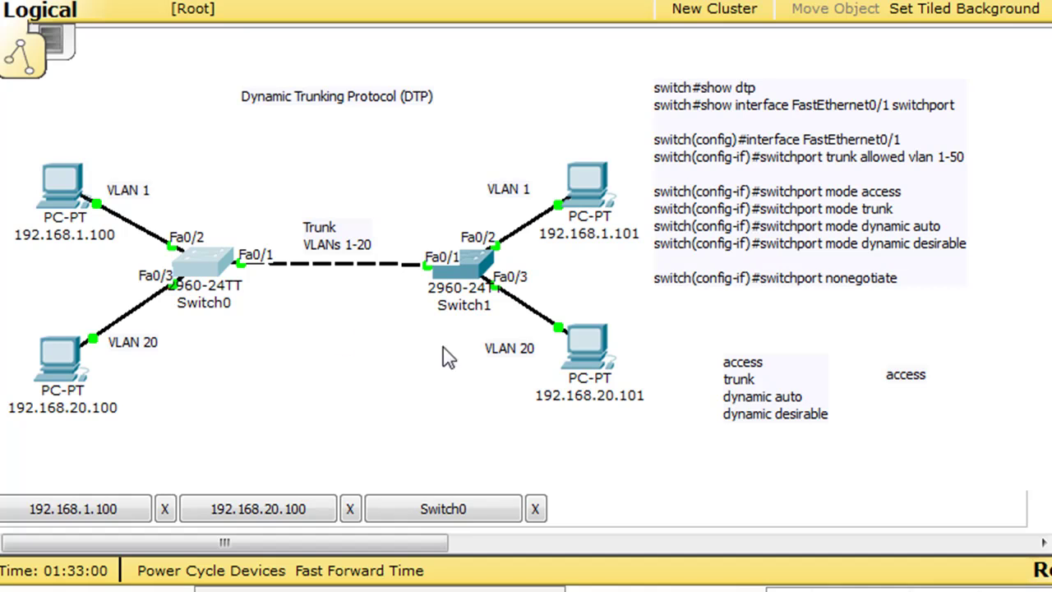
Move the note listing the four switchport modes slightly upward, keeping it beneath the command notes.
mouse_move(232, 276)
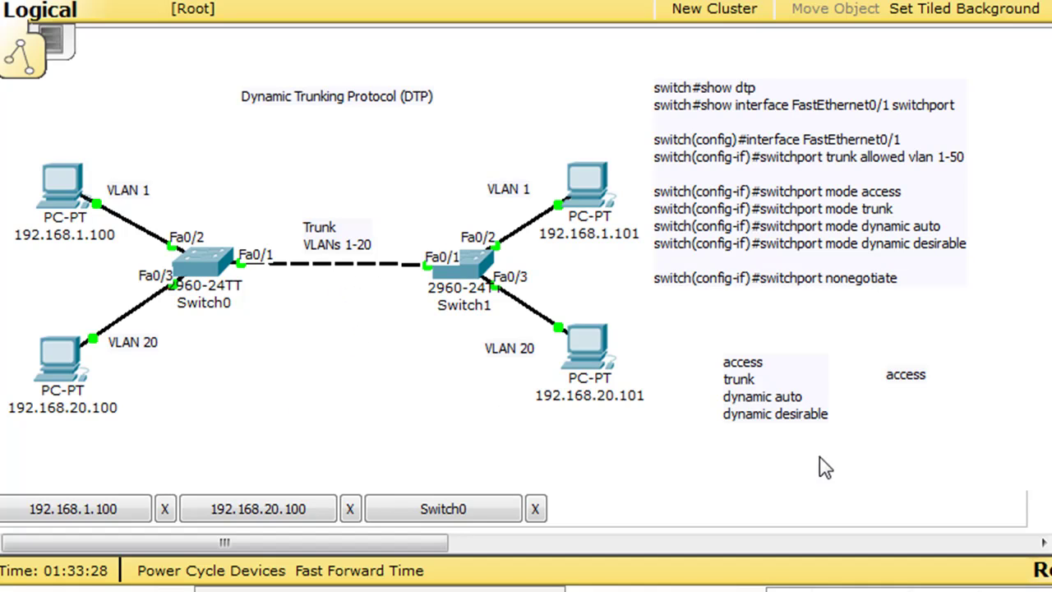
left_click_drag(749, 417, 752, 402)
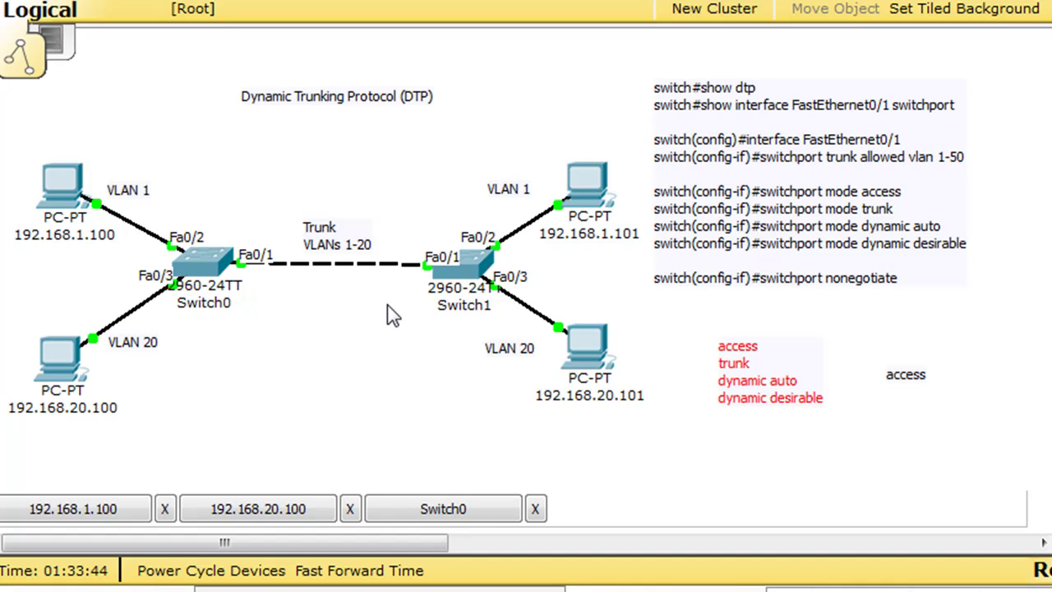
Reopen Switch0's command line and enter interface configuration for fa0/1 from global configuration mode.
left_click(207, 265)
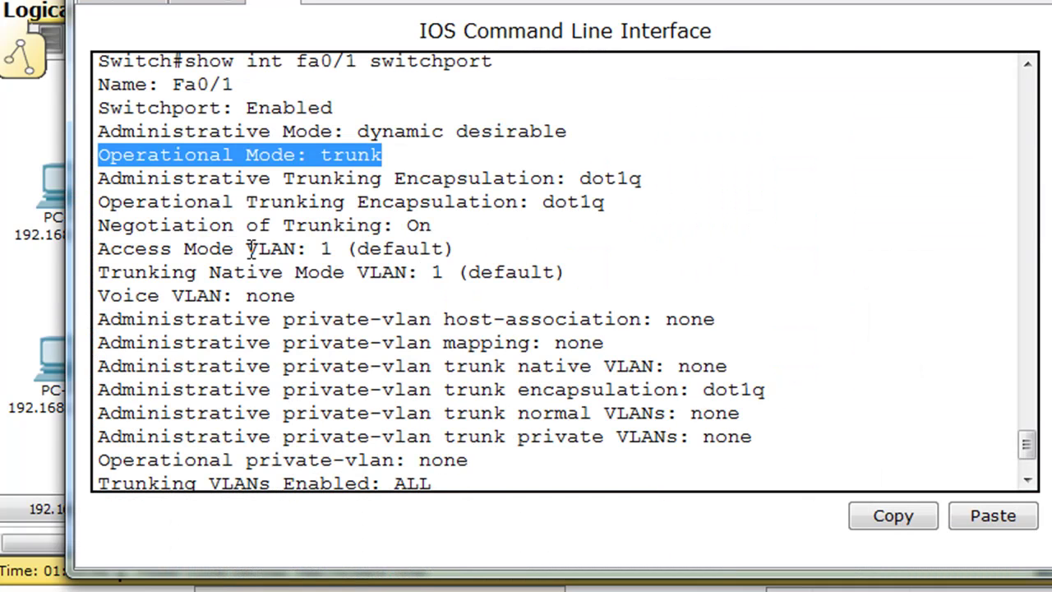
left_click(643, 482)
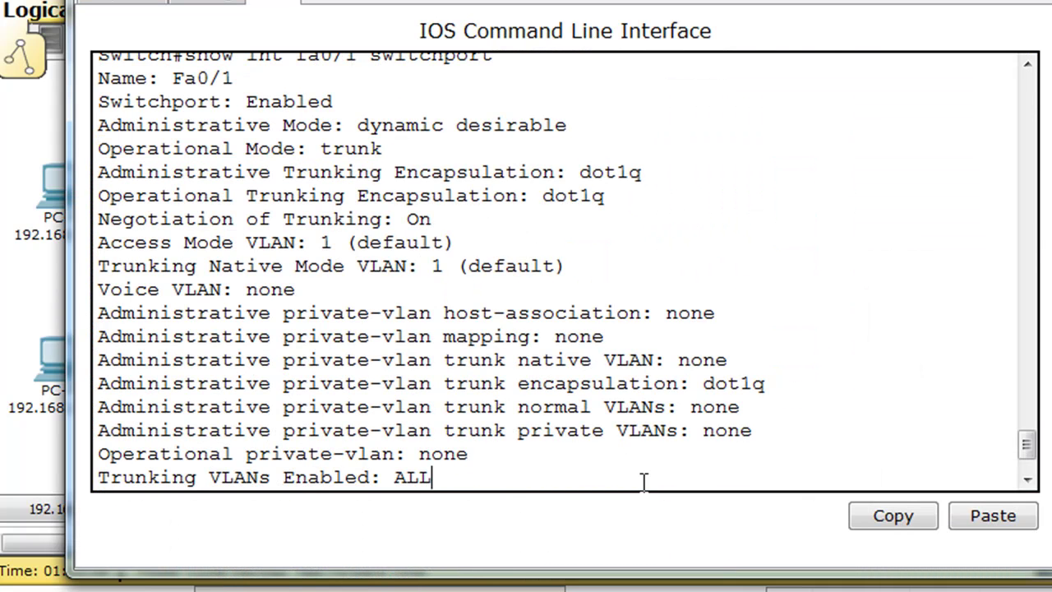
type("conf t")
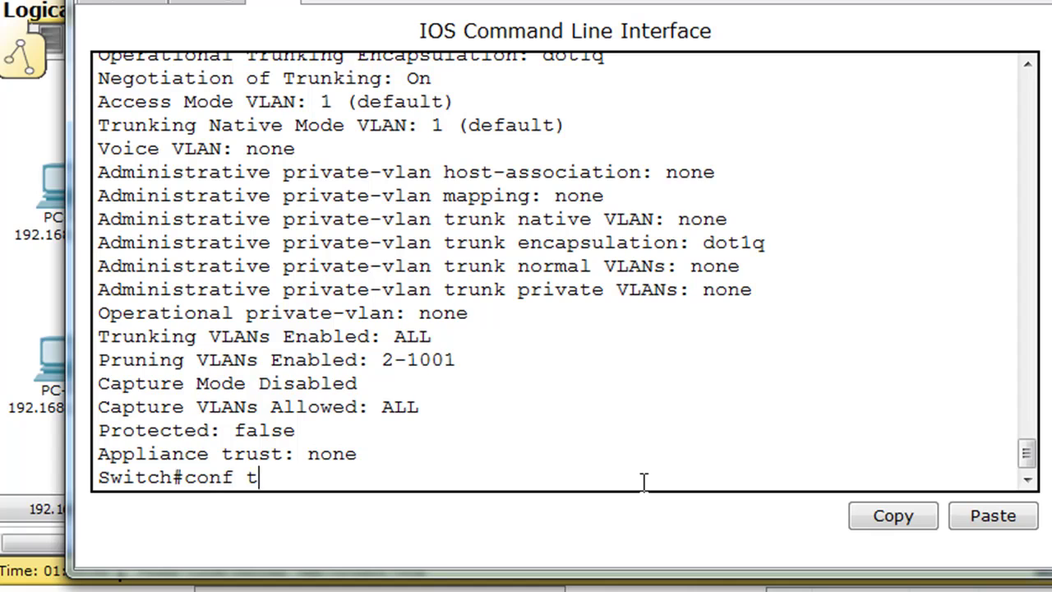
key("Return")
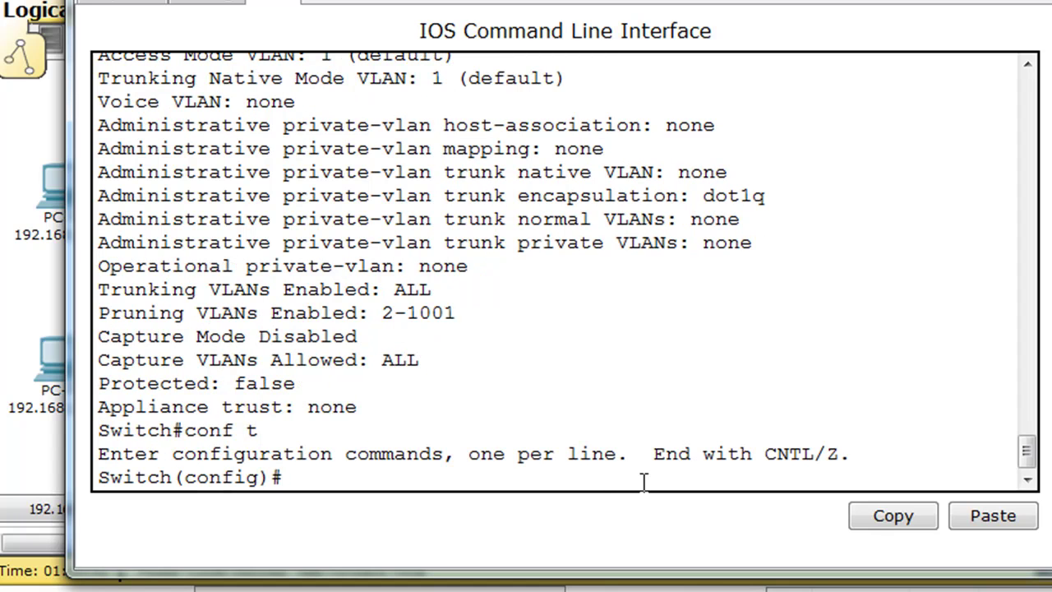
key("Up")
key("Up")
key("Up")
key("Return")
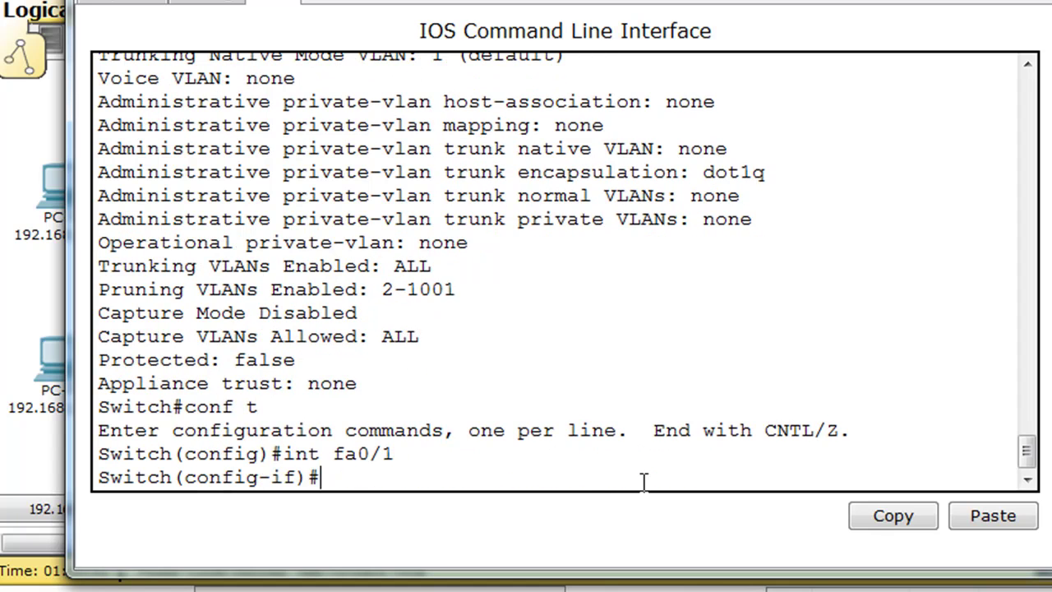
Set Switch0's fa0/1 to switchport mode trunk, then close the switch window.
key("Up")
key("Up")
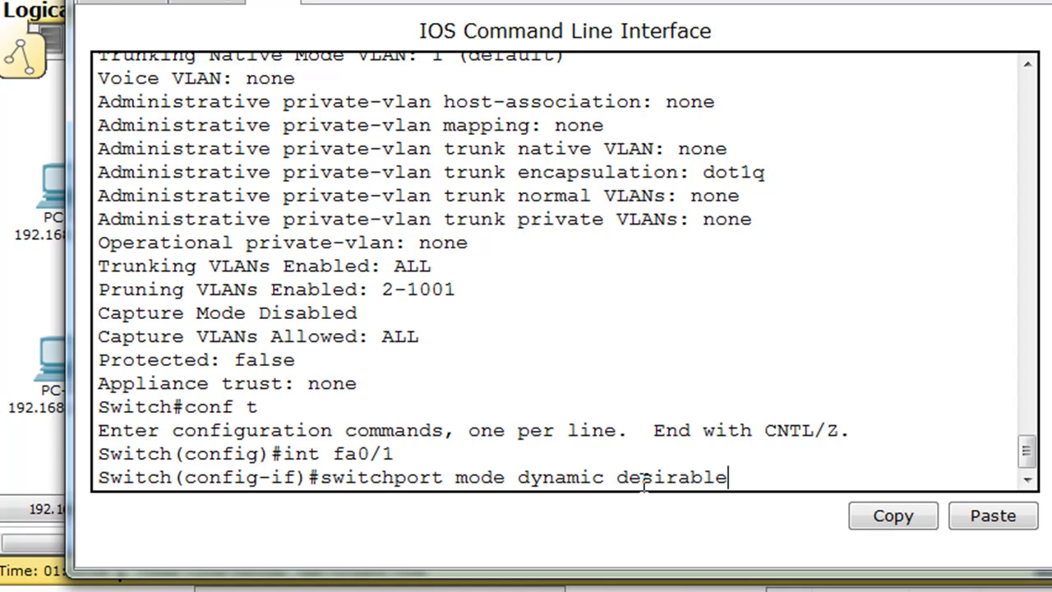
key("BackSpace")
key("BackSpace")
key("BackSpace")
key("BackSpace")
key("BackSpace")
key("BackSpace")
key("BackSpace")
key("BackSpace")
key("BackSpace")
key("BackSpace")
key("BackSpace")
key("BackSpace")
key("BackSpace")
key("BackSpace")
key("BackSpace")
key("BackSpace")
key("BackSpace")
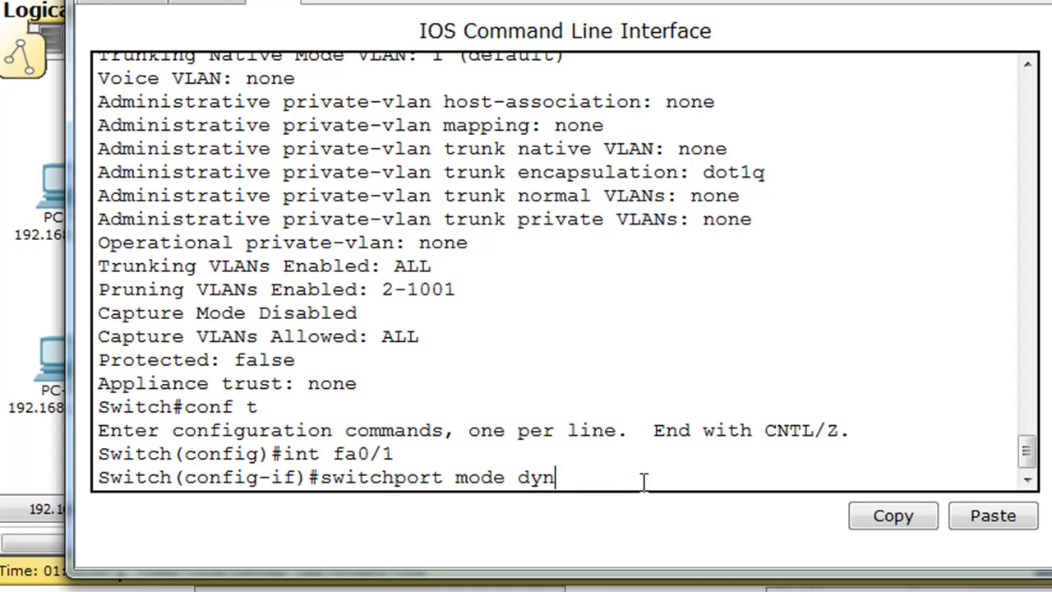
type("trunk")
key("Return")
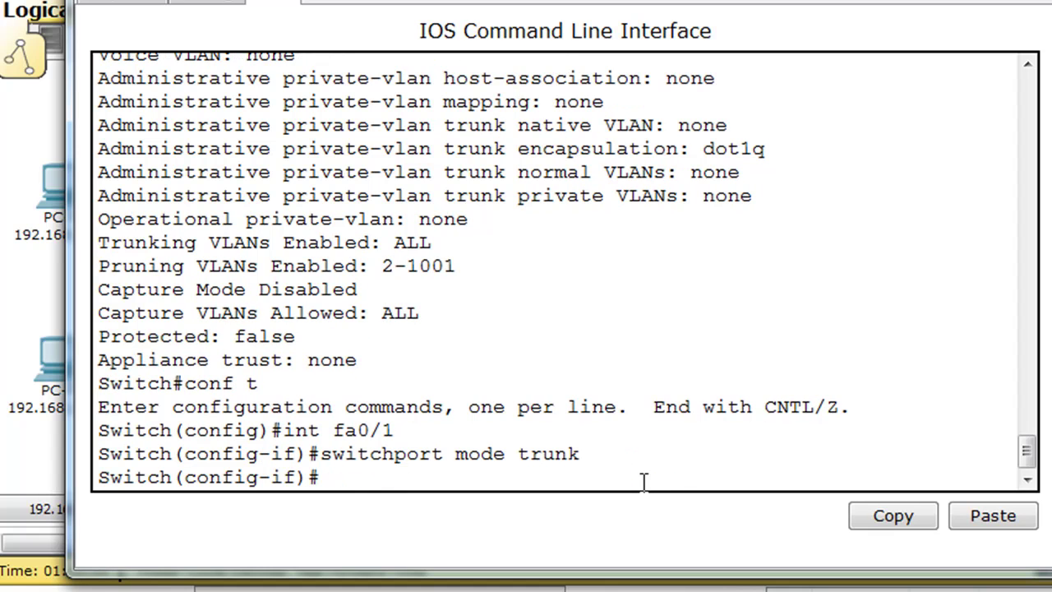
key("alt+F4")
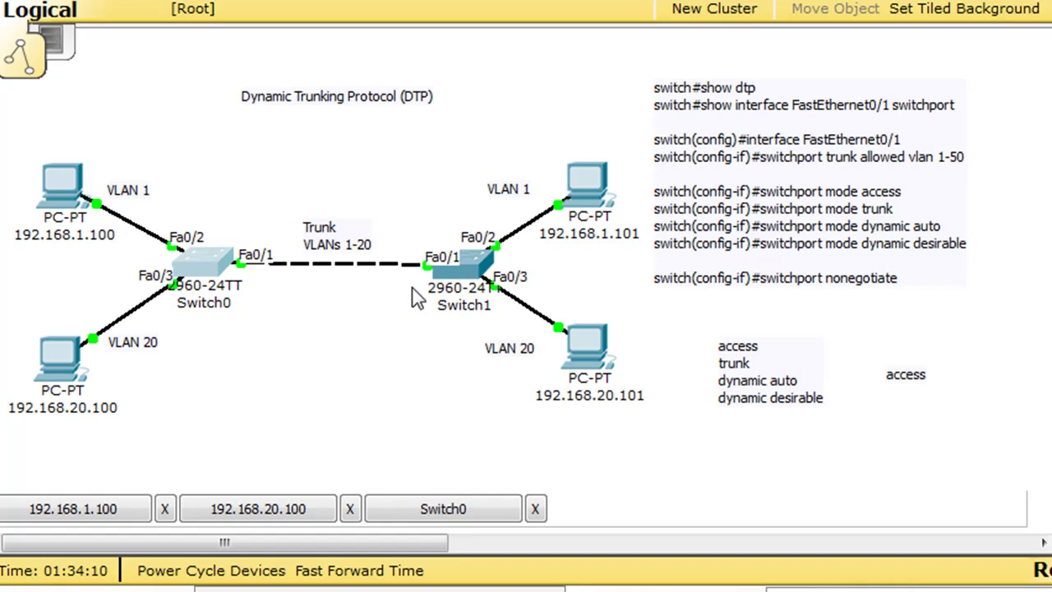
Change the standalone "access" note to "dynamic auto" and place it just below Switch1.
left_click(908, 377)
left_click_drag(932, 376, 824, 374)
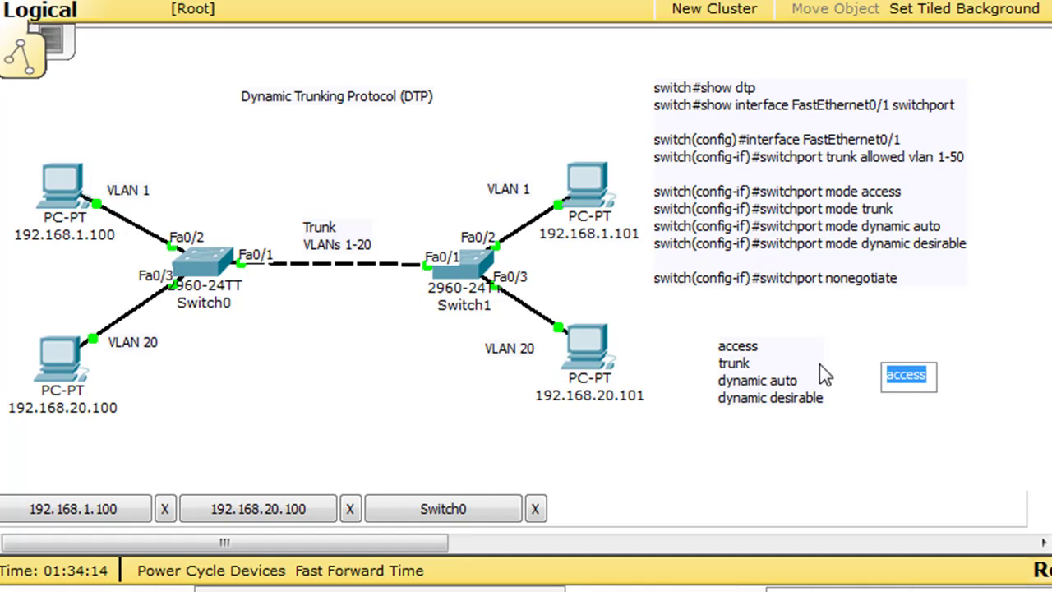
type("dynamic")
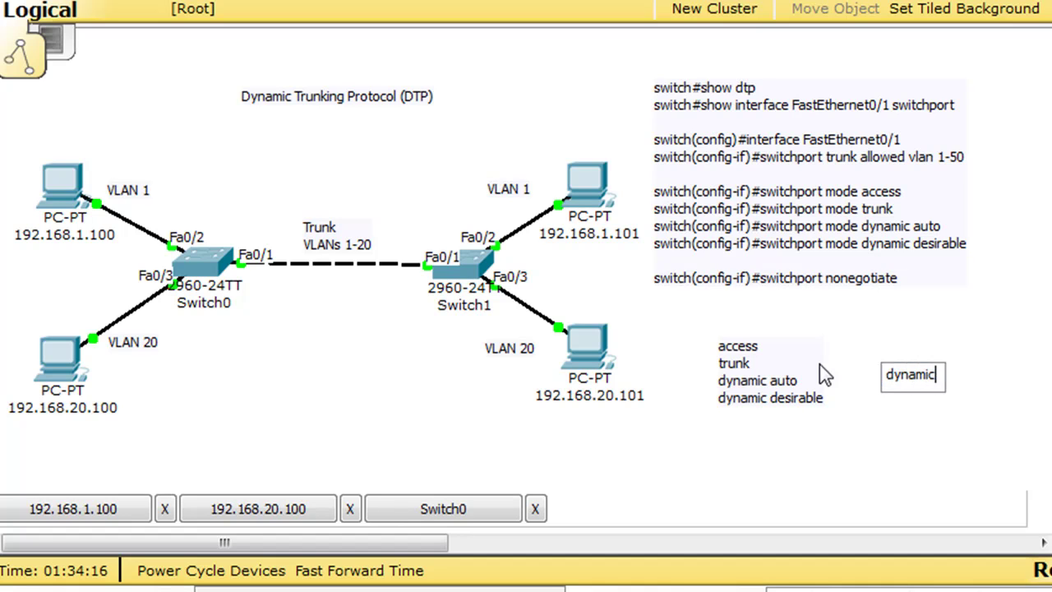
type(" auto")
left_click(870, 424)
left_click_drag(950, 378, 440, 333)
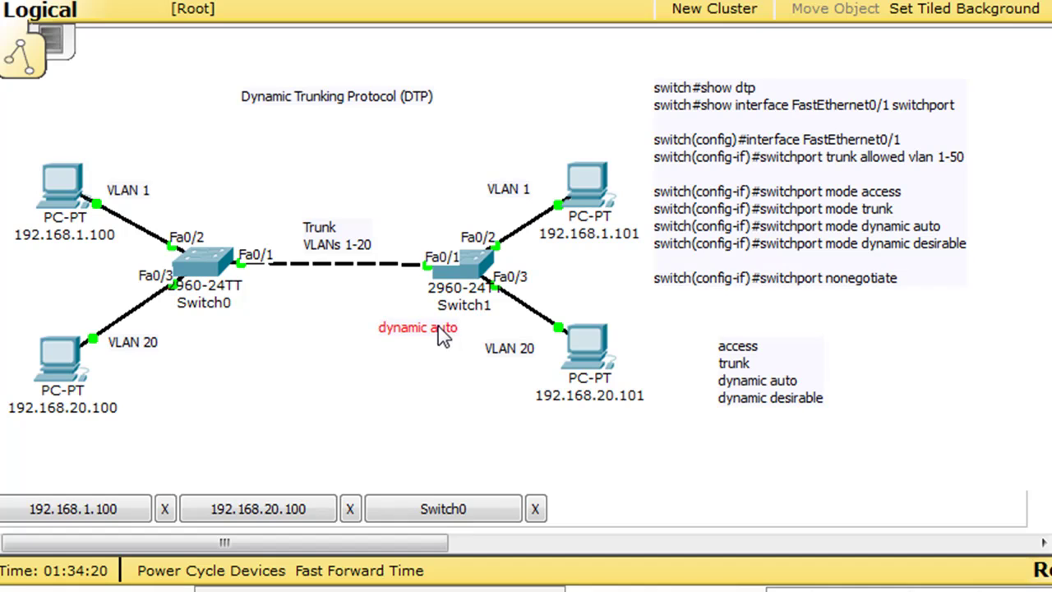
left_click(440, 392)
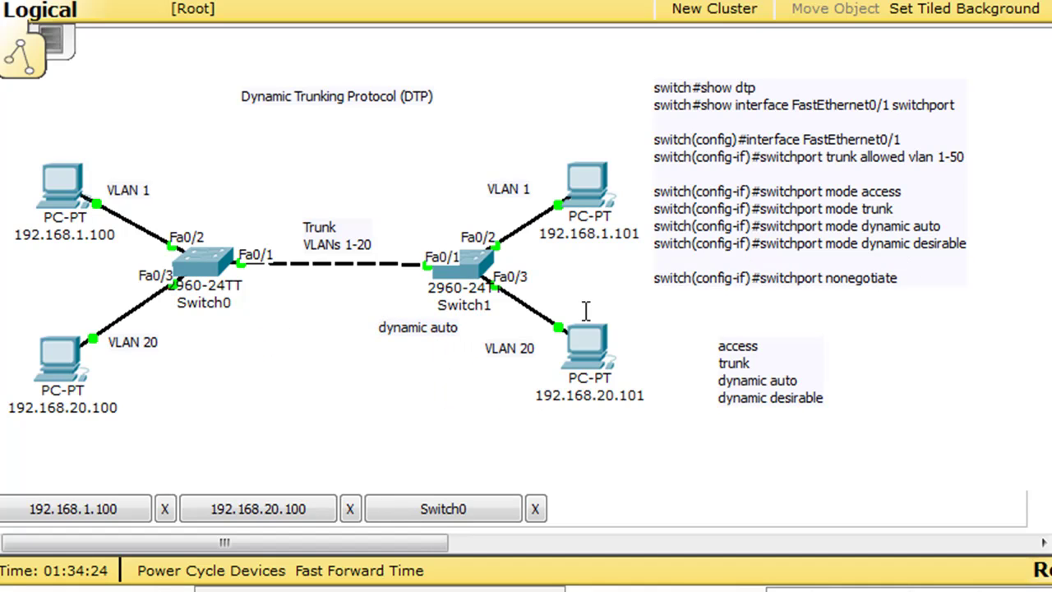
Add a "Trunk" note below Switch0 and align it with the "dynamic auto" note.
left_click(230, 329)
type("Trunk")
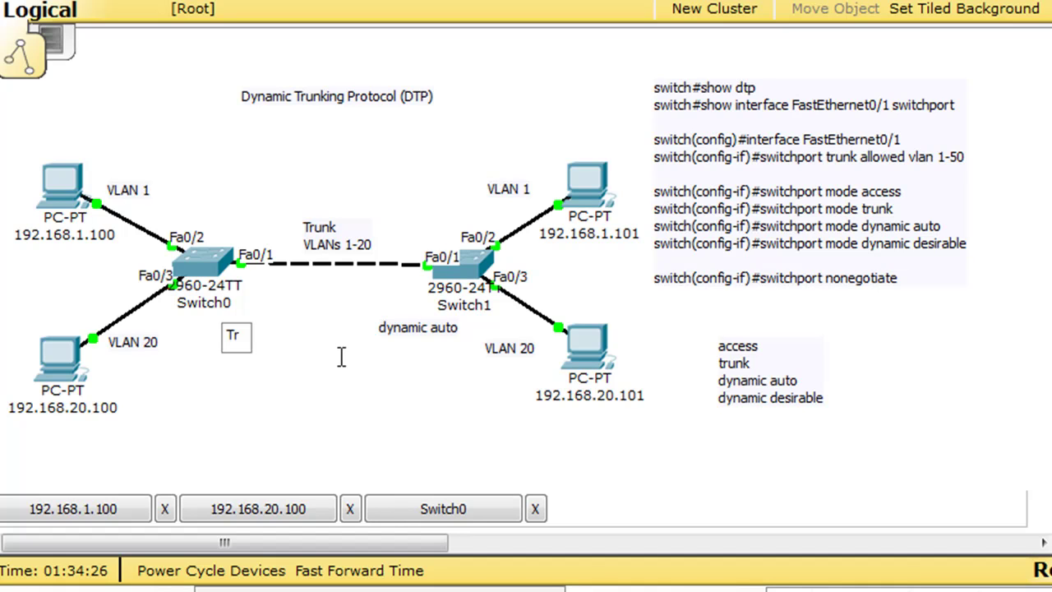
left_click(341, 356)
left_click_drag(242, 341, 245, 331)
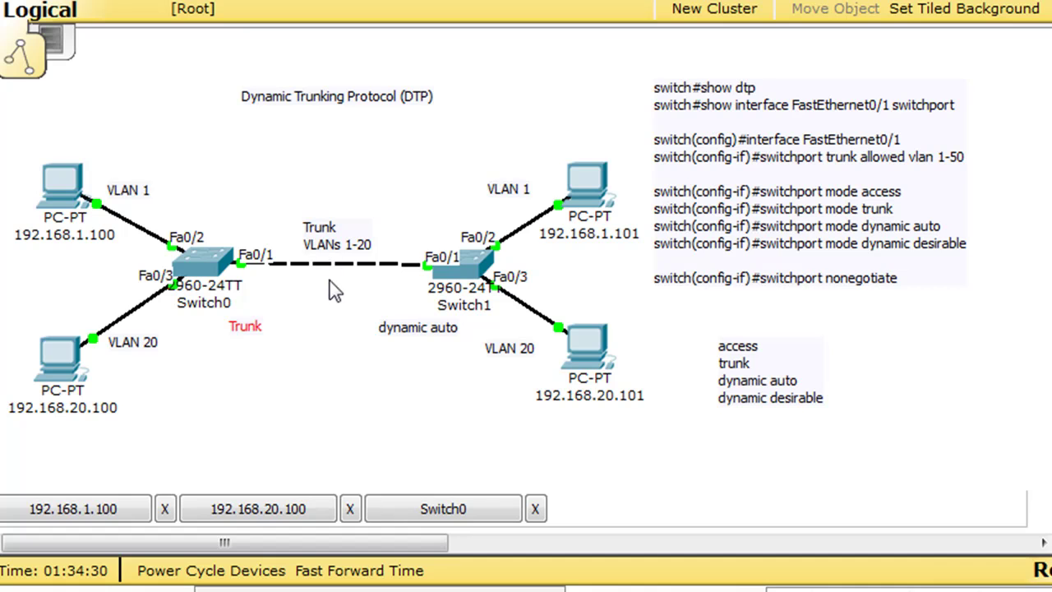
Ping 192.168.20.101 from the command prompt of PC 192.168.20.100, then close the PC's window.
left_click(59, 362)
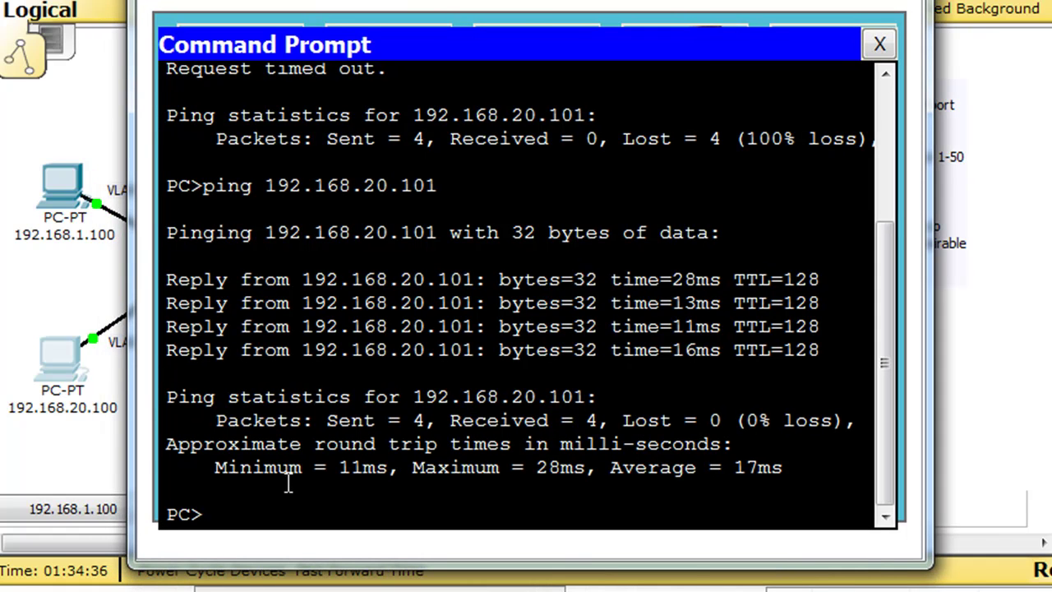
left_click(289, 497)
key("Up")
key("Return")
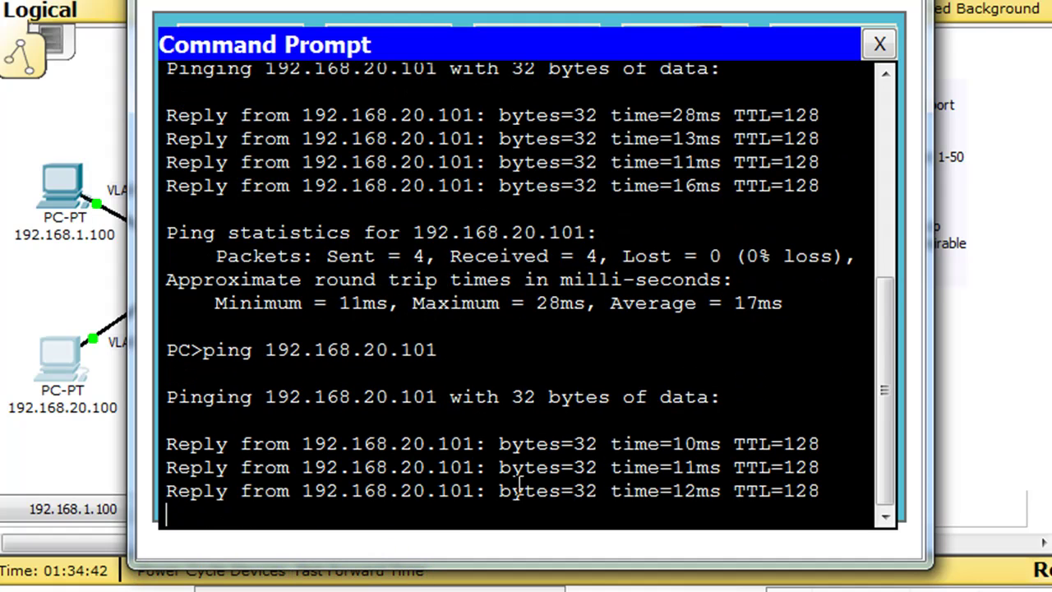
key("alt+F4")
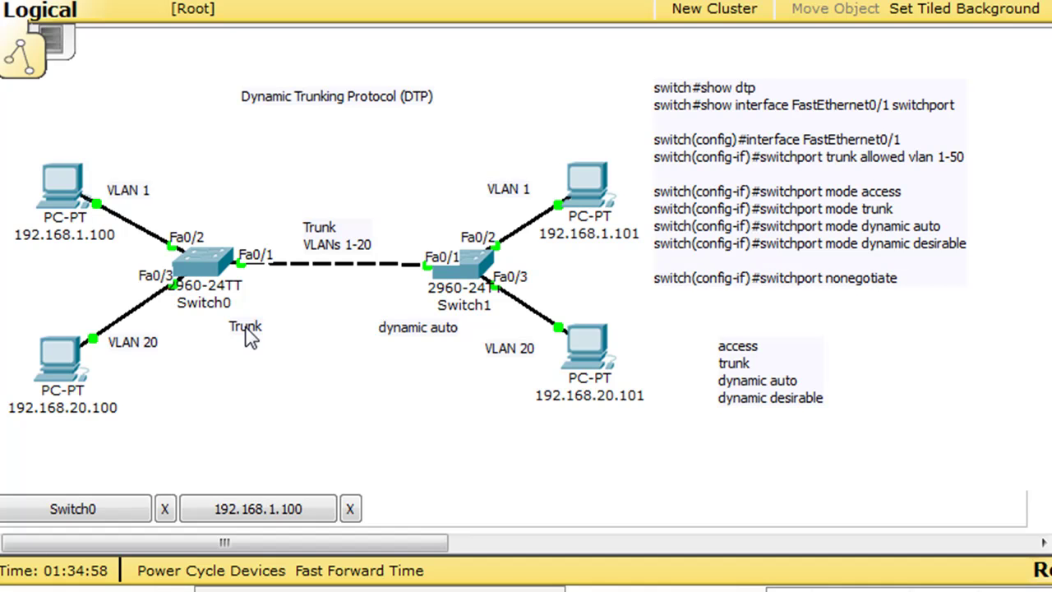
Set Switch0's fa0/1 to switchport mode dynamic auto and put the switch window away.
left_click(204, 264)
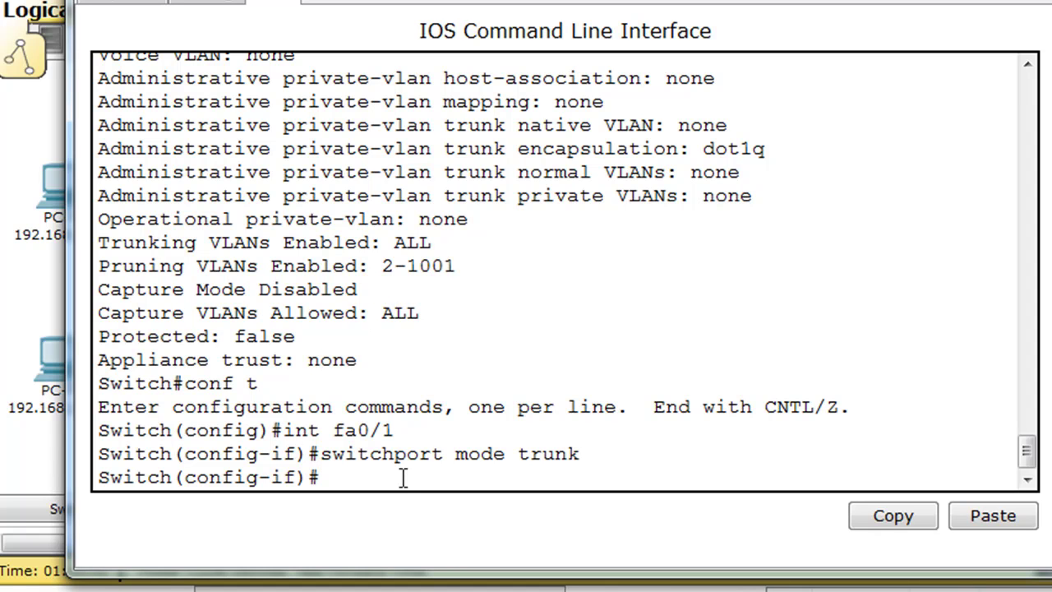
key("Up")
key("BackSpace")
key("BackSpace")
key("BackSpace")
key("BackSpace")
key("BackSpace")
type("dynamic auto")
key("Return")
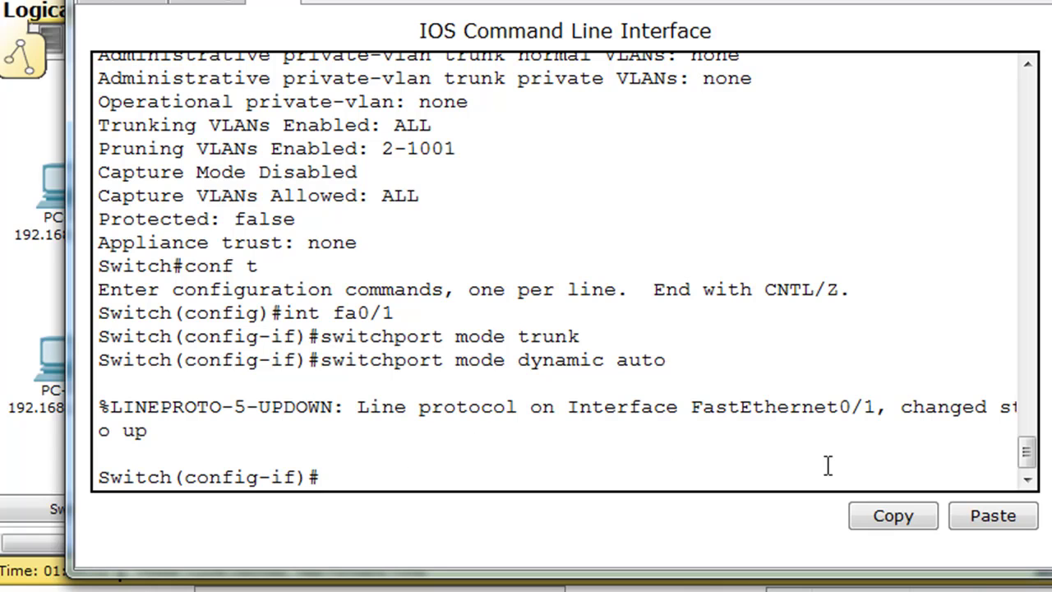
key("Return")
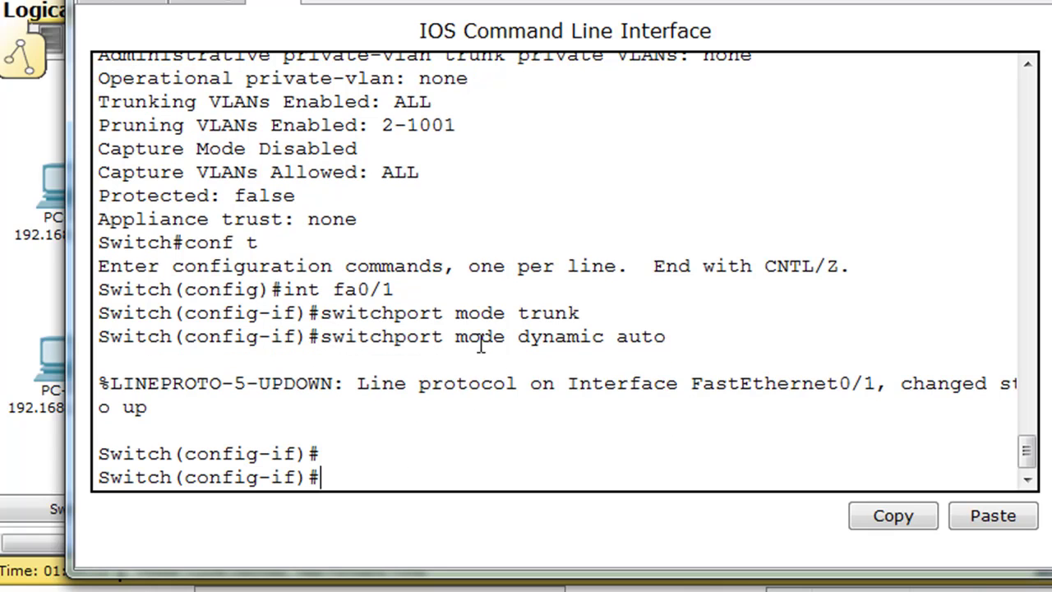
left_click(853, 2)
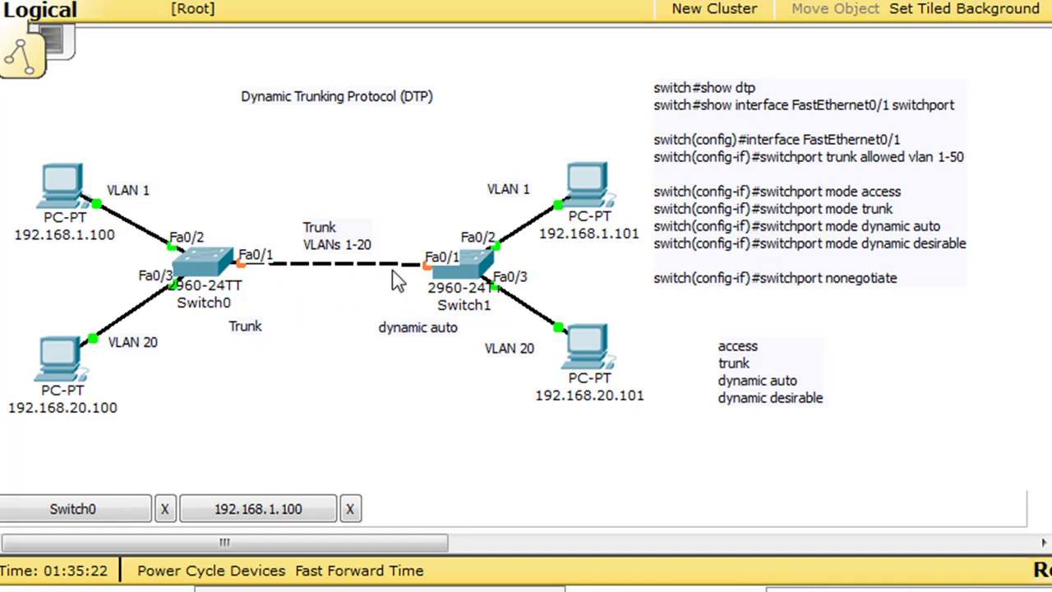
Repeat the ping to 192.168.20.101 from PC 192.168.20.100 with both trunk ends in dynamic auto, then close its window.
left_click(67, 361)
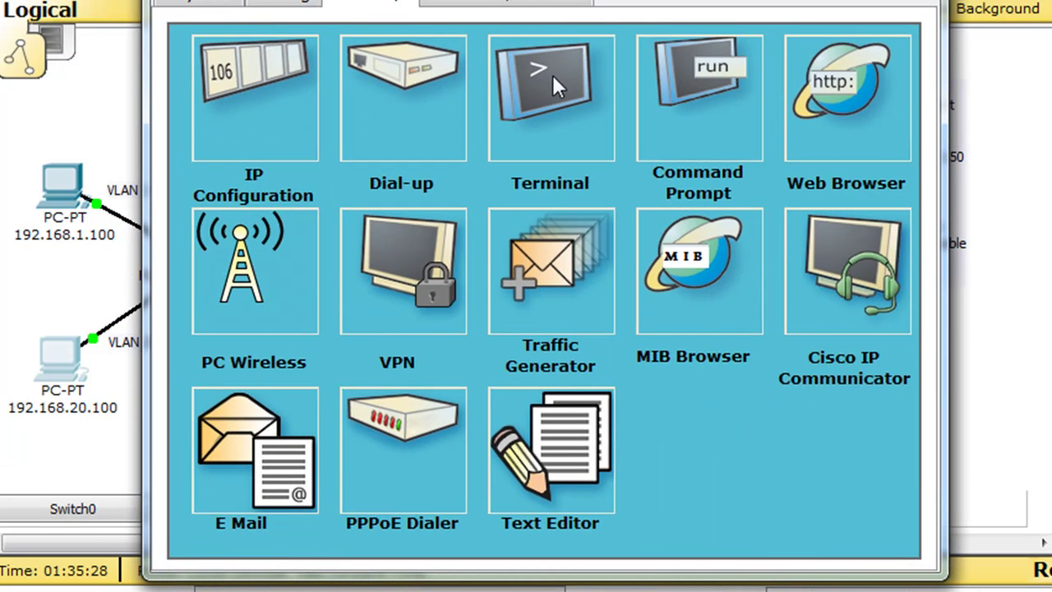
left_click(690, 56)
key("Up")
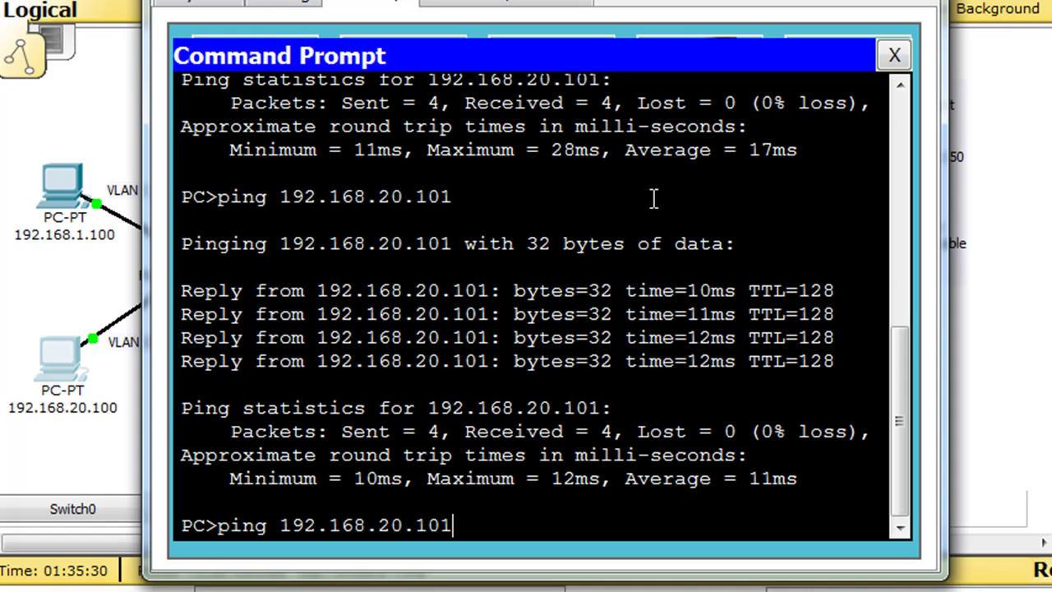
key("Return")
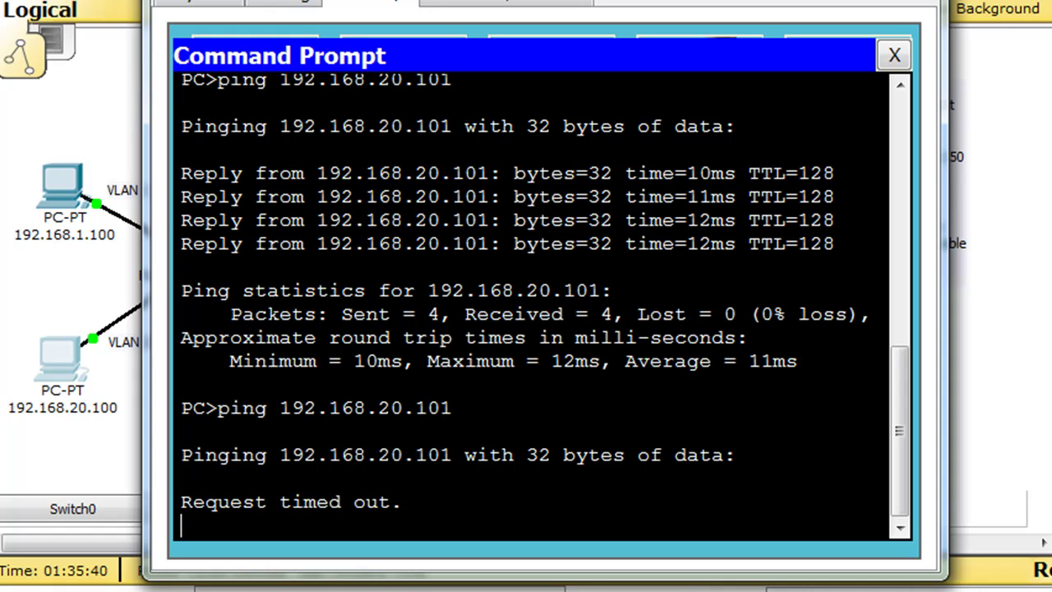
key("alt+F4")
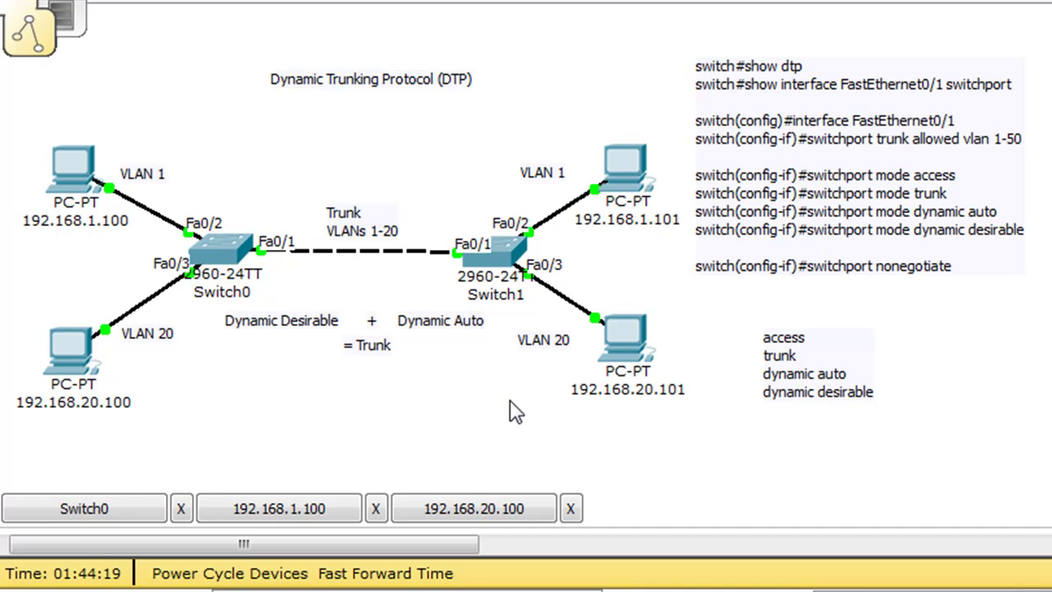
Shift the "= Trunk" note slightly down and change the "Dynamic Desirable" note below Switch0 to "Trunk".
left_click_drag(371, 347, 374, 362)
left_click(306, 327)
left_click(324, 322)
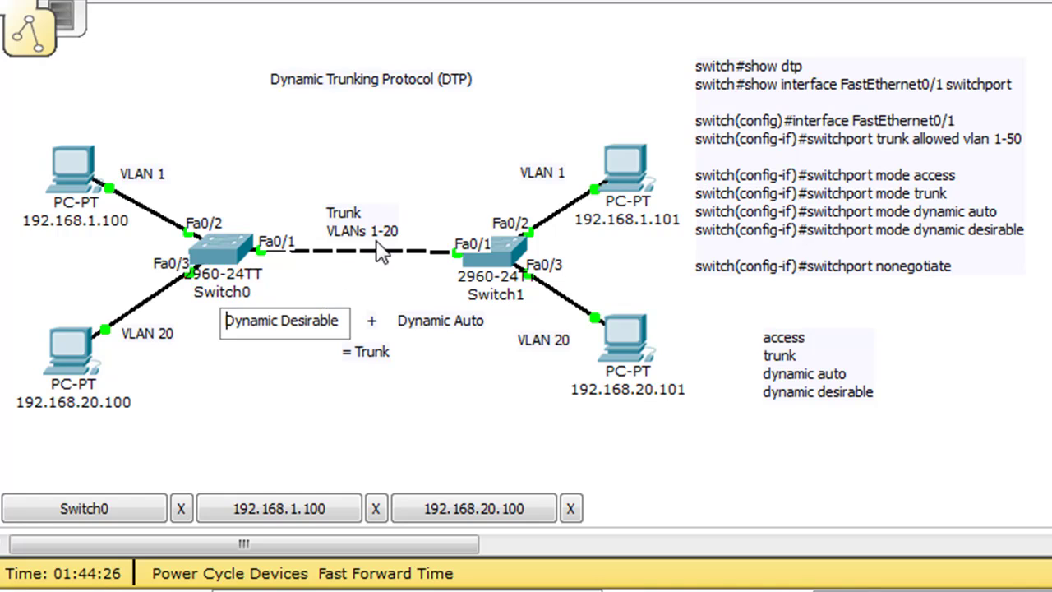
left_click_drag(344, 327, 124, 339)
type("Trunk")
left_click(262, 395)
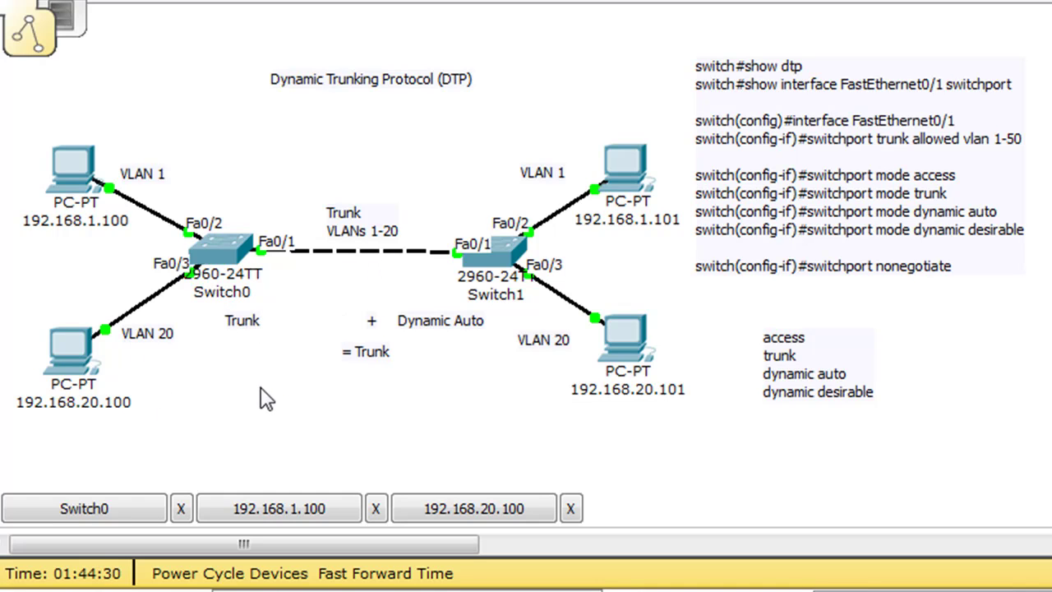
Change the "Dynamic Auto" note to "Trunk" and move Switch0's "Trunk" note closer to the plus sign.
left_click(470, 323)
left_click_drag(484, 324, 362, 329)
type("Trunk")
left_click(323, 362)
left_click_drag(271, 335, 315, 332)
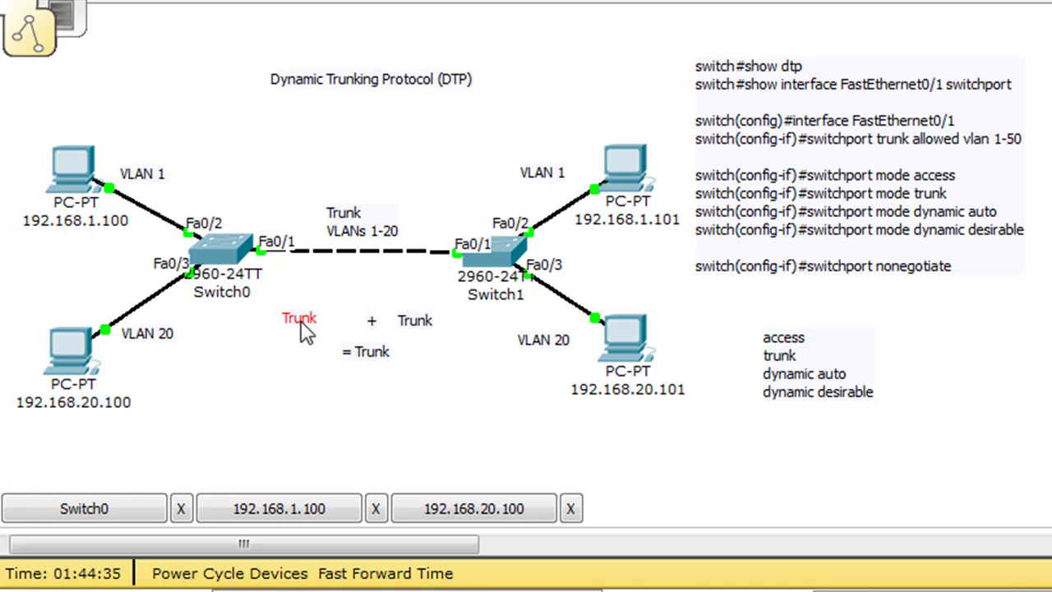
Align the two "Trunk" notes level with the plus sign, spacing them evenly on either side of it.
left_click_drag(430, 336, 438, 333)
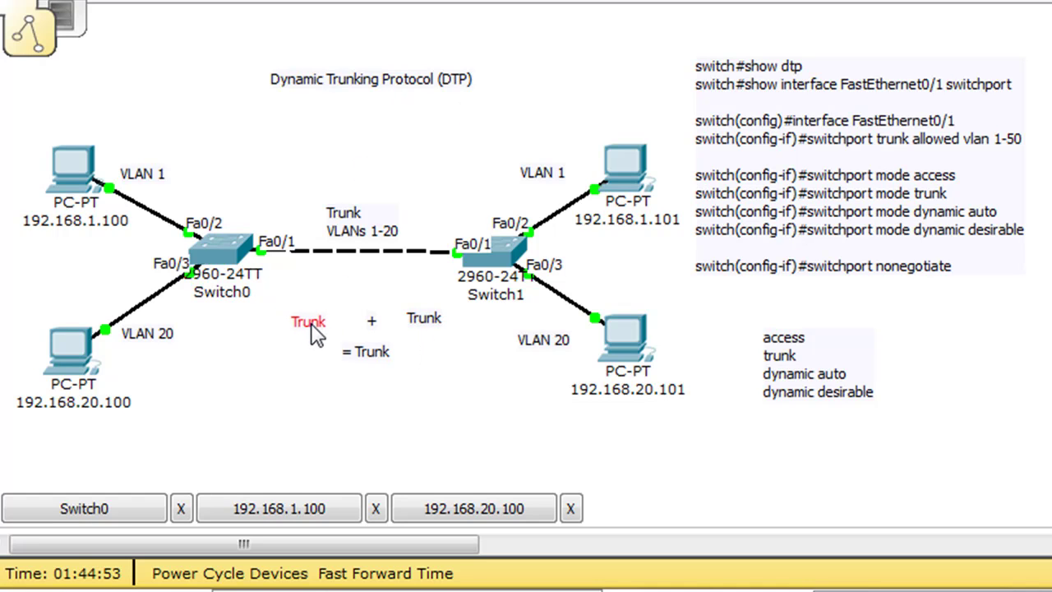
left_click_drag(432, 329, 435, 335)
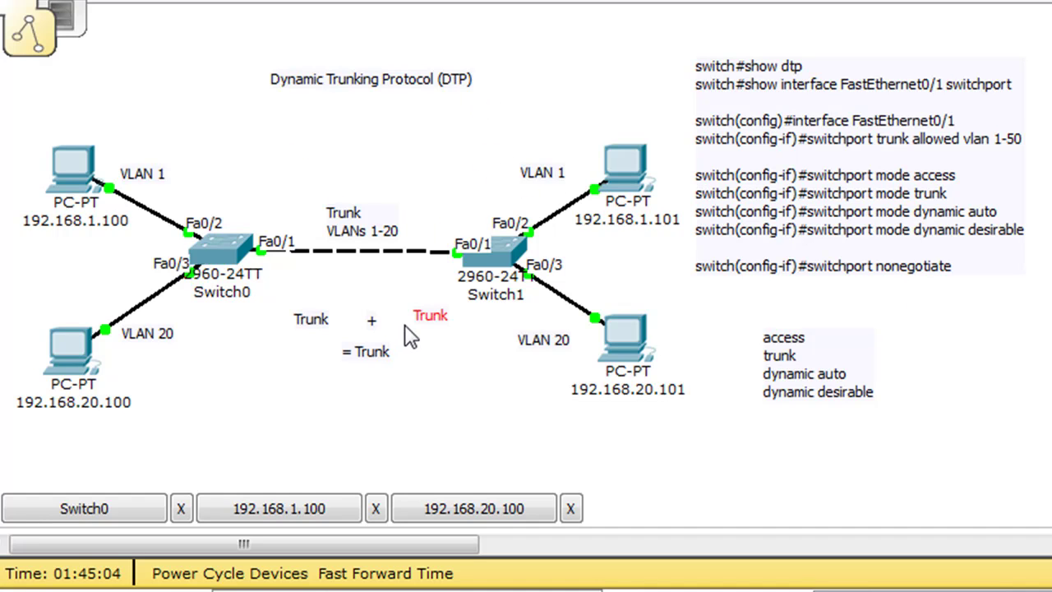
left_click_drag(444, 324, 444, 330)
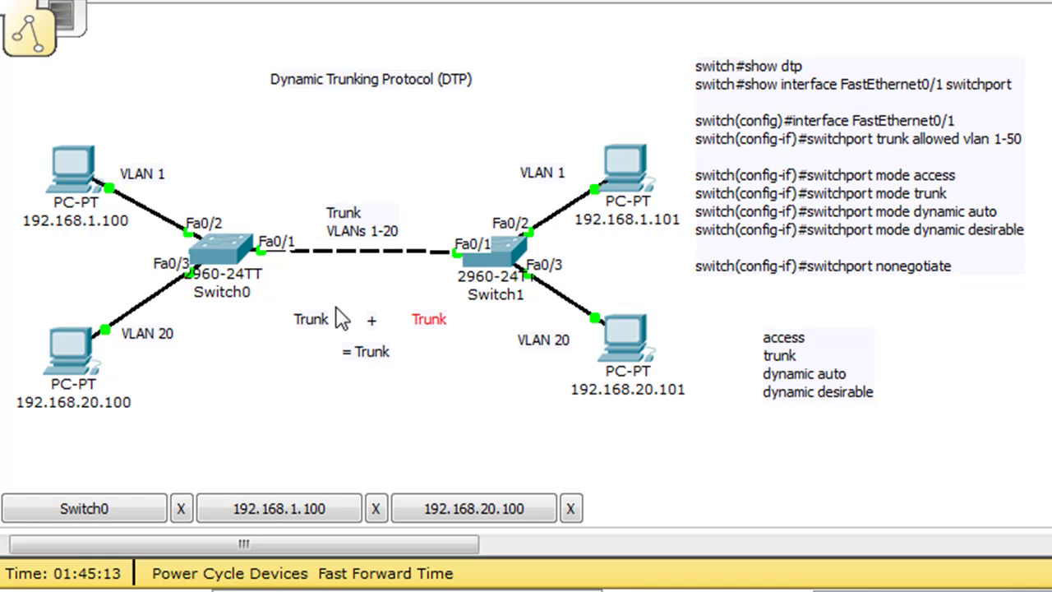
Change the "Trunk" note on Switch1's side of the plus sign to "Access".
left_click(435, 322)
left_click_drag(451, 324, 391, 326)
type("Access")
left_click(451, 380)
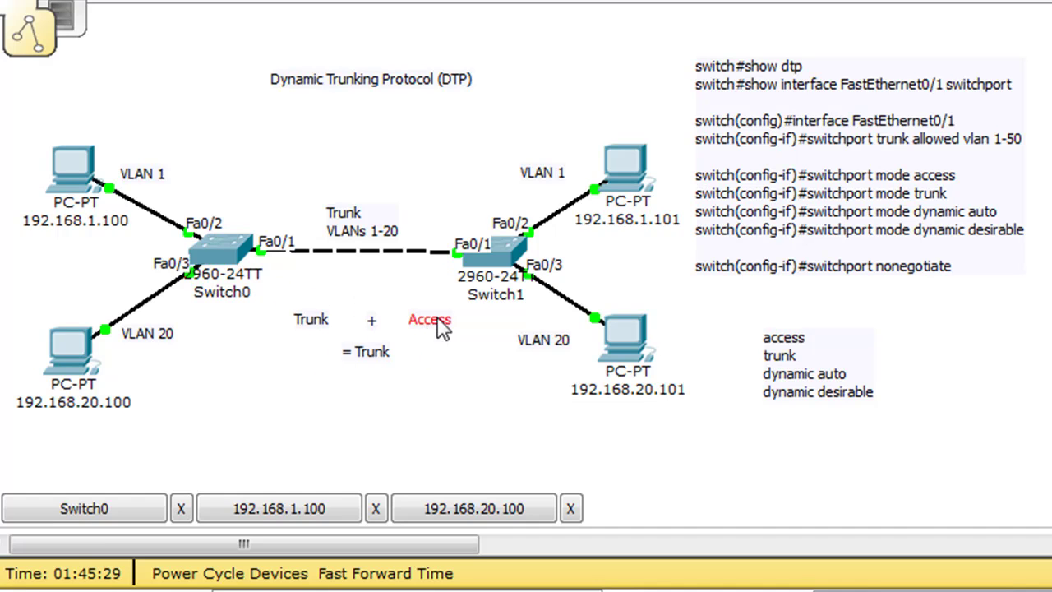
Replace the word "Trunk" after the equals sign with the outcome of combining trunk and access modes.
left_click(370, 352)
left_click_drag(395, 352, 354, 354)
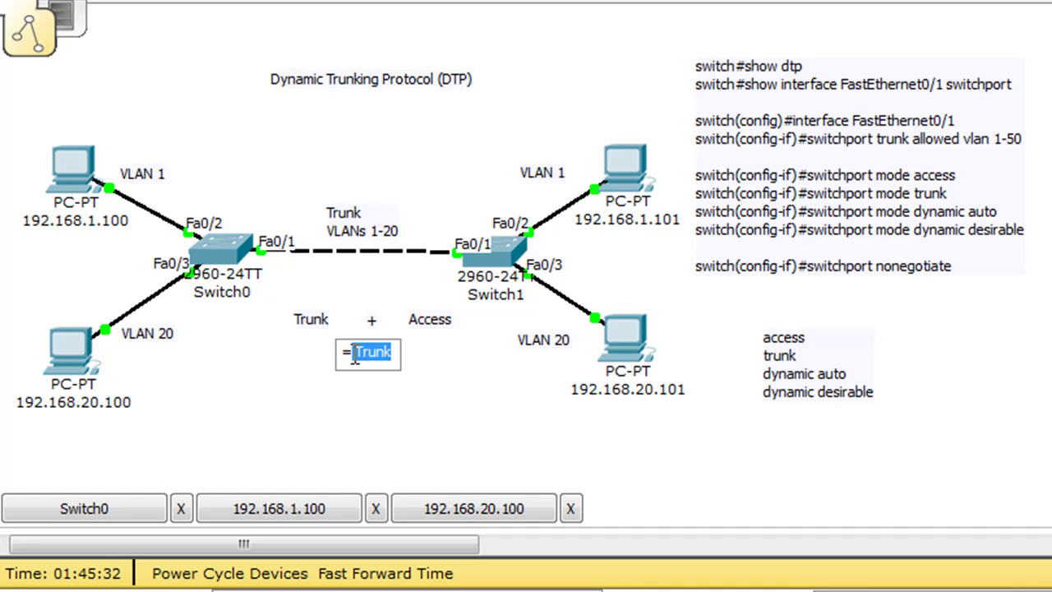
type("Errok")
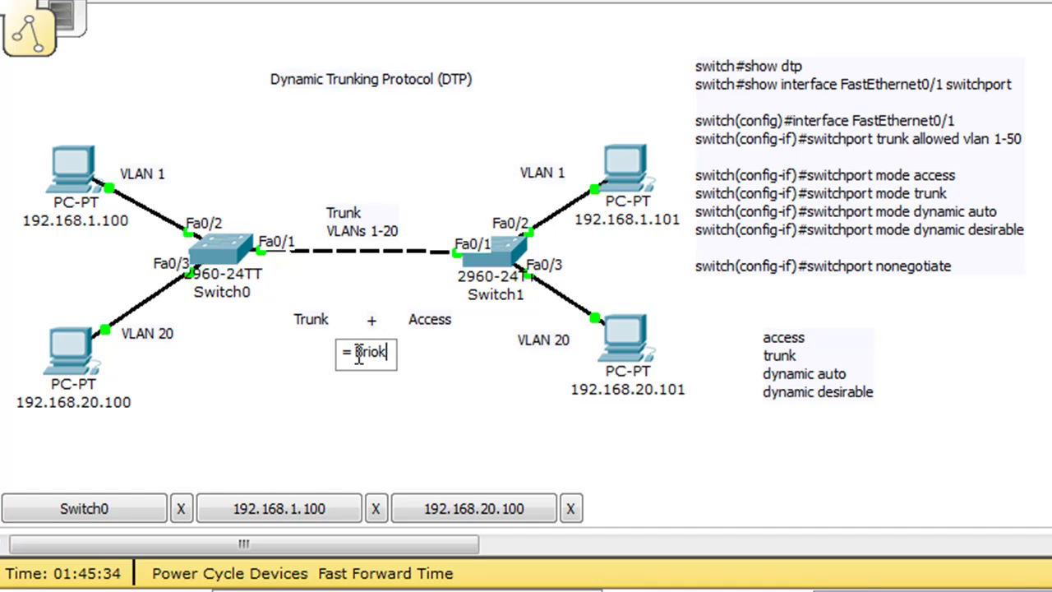